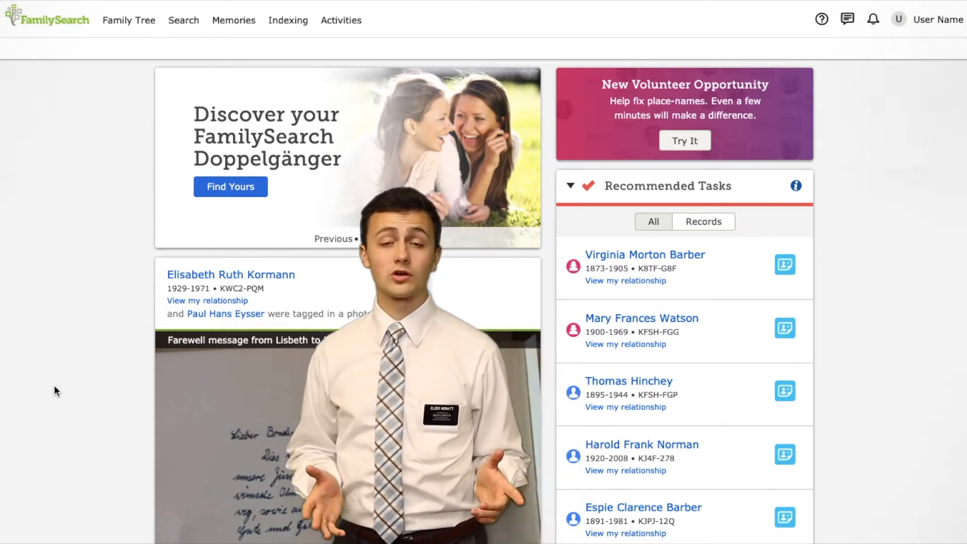
Step: Review the United States Social Security Death Index hint for the fourth person in Recommended Tasks
scroll(55, 391, down, 4)
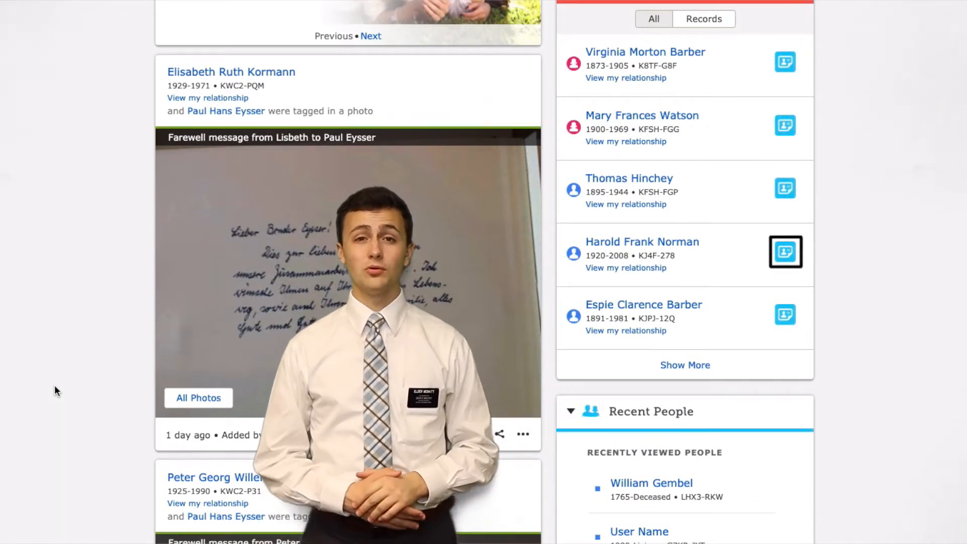
click(787, 259)
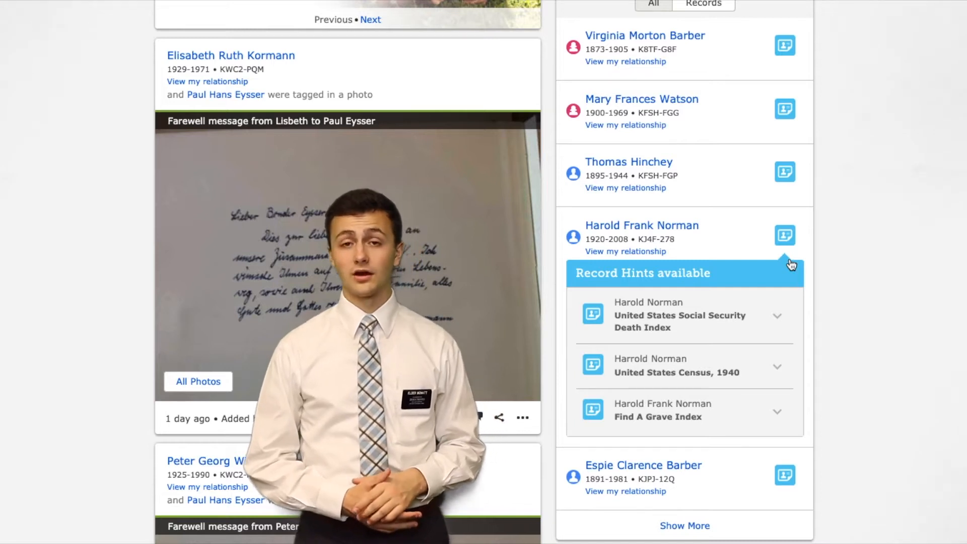
click(776, 316)
scroll(609, 370, down, 1)
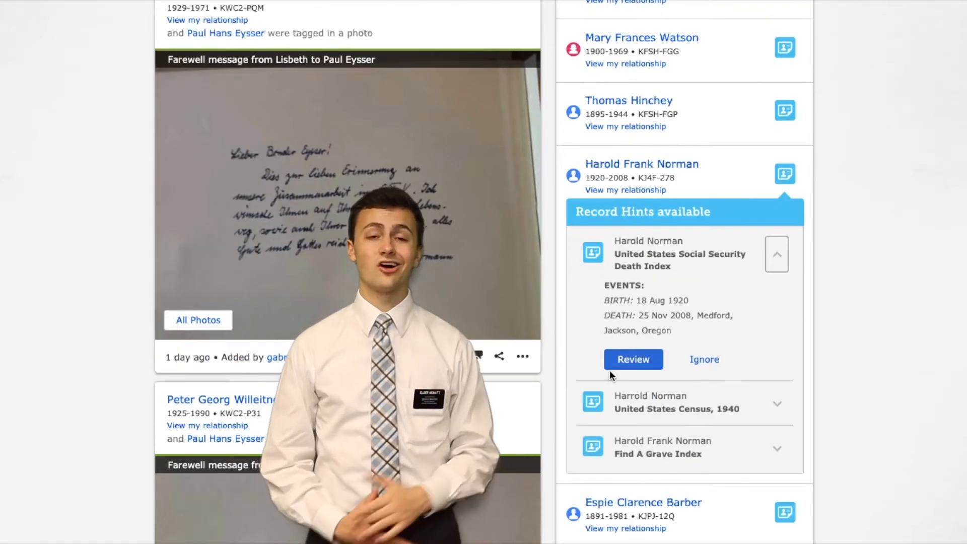
click(611, 365)
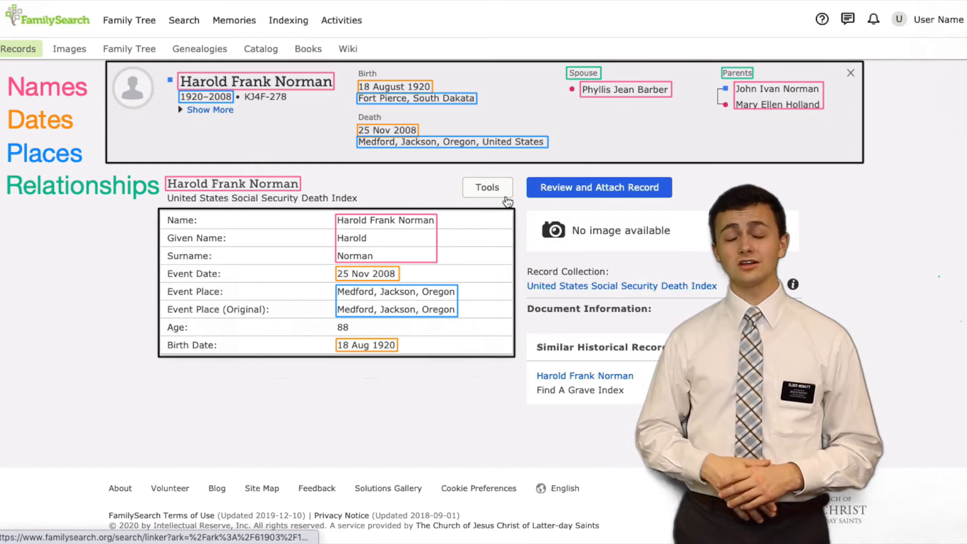
Step: Compare the Social Security Death Index record with the matching tree person and attach it, giving matching dates and places as the reason
click(552, 192)
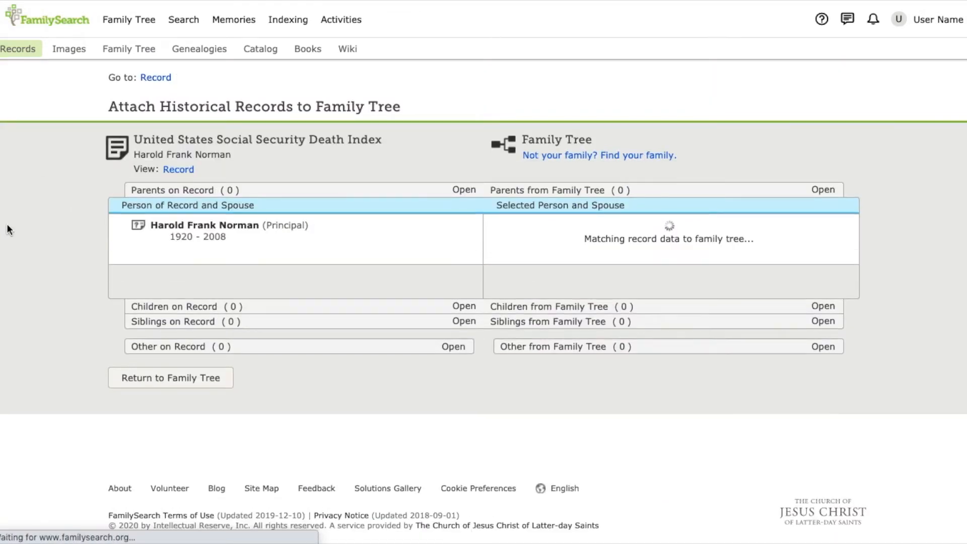
scroll(7, 229, down, 3)
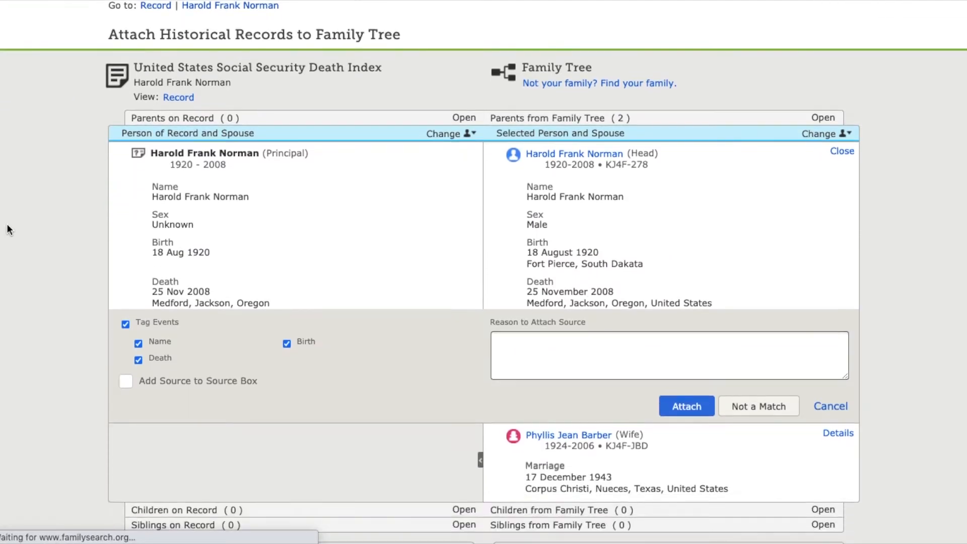
scroll(7, 229, down, 5)
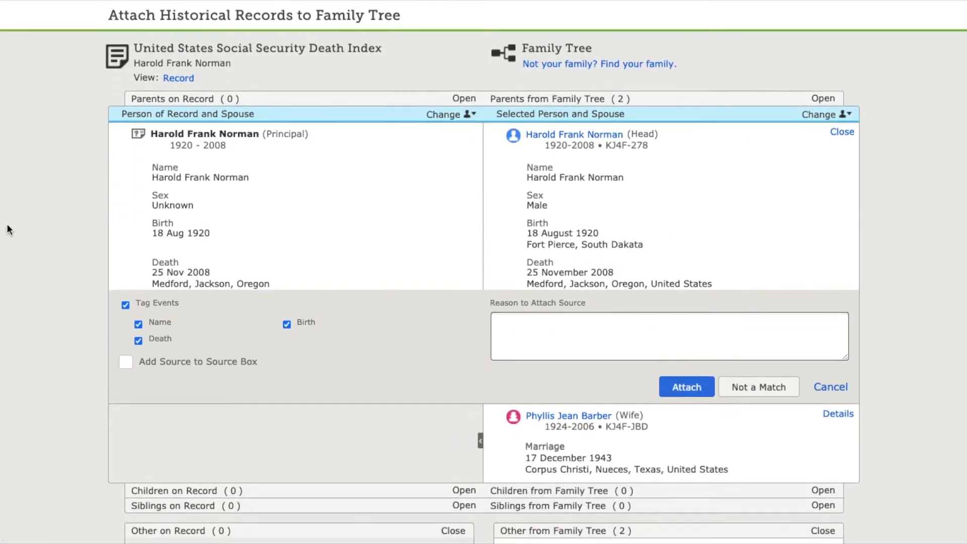
scroll(7, 229, up, 4)
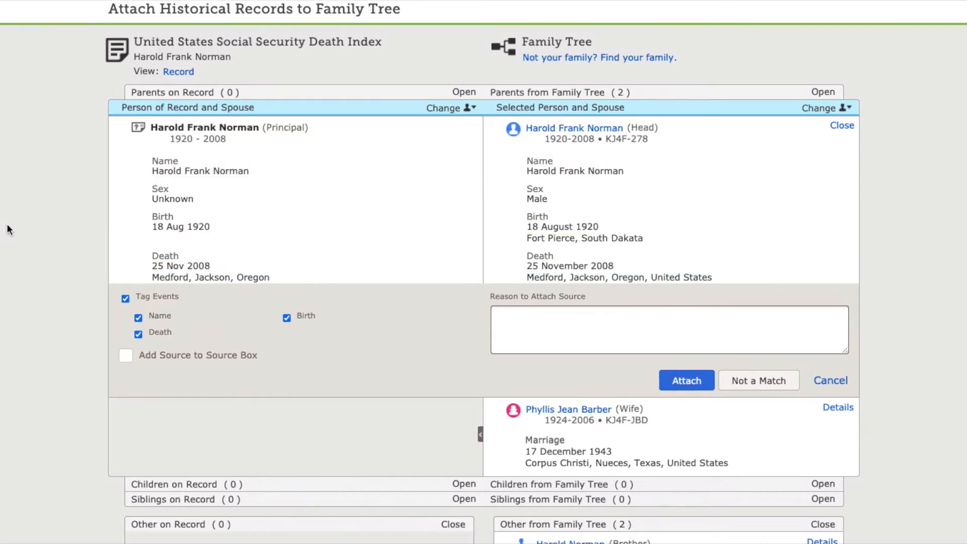
click(655, 348)
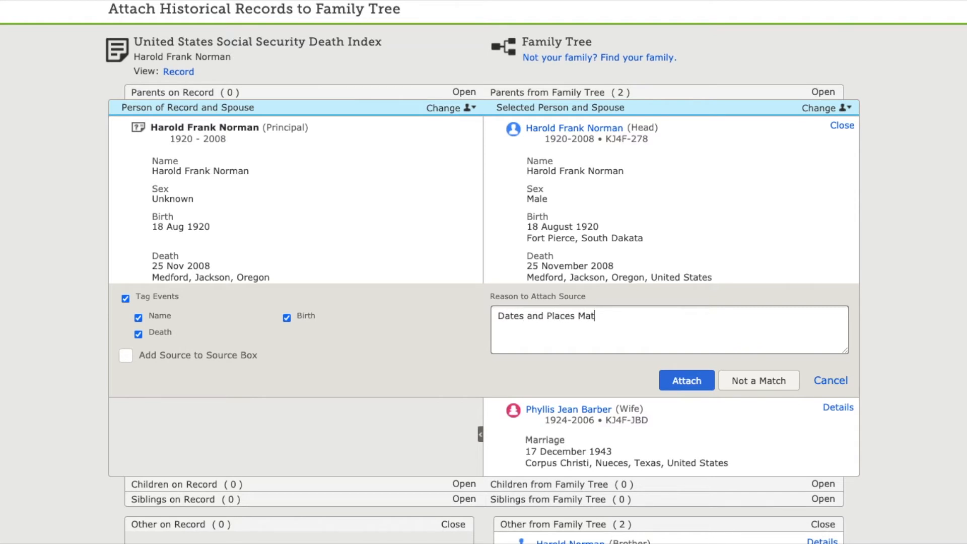
click(683, 379)
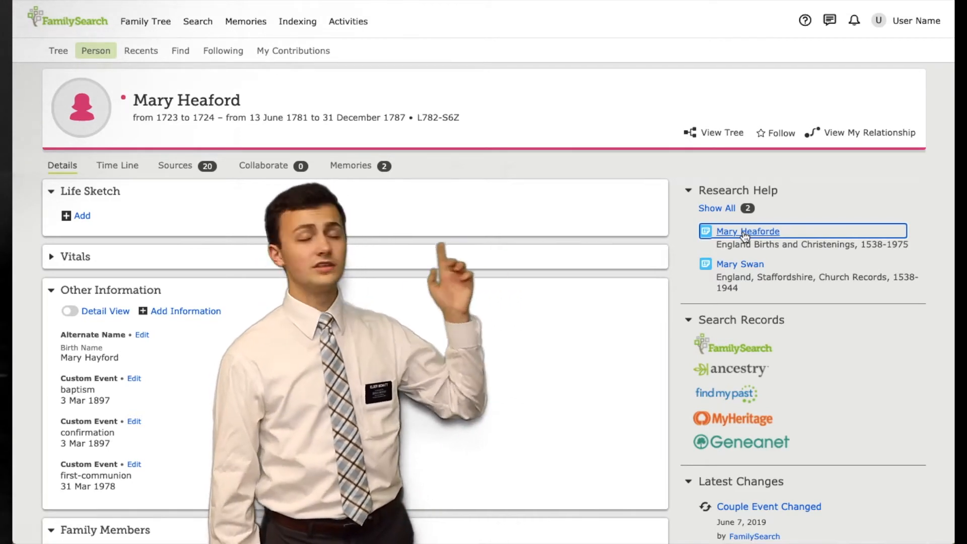
Step: Open the England Births and Christenings, 1538-1975 hint and compare the recorded father and principal with their family tree matches
click(745, 233)
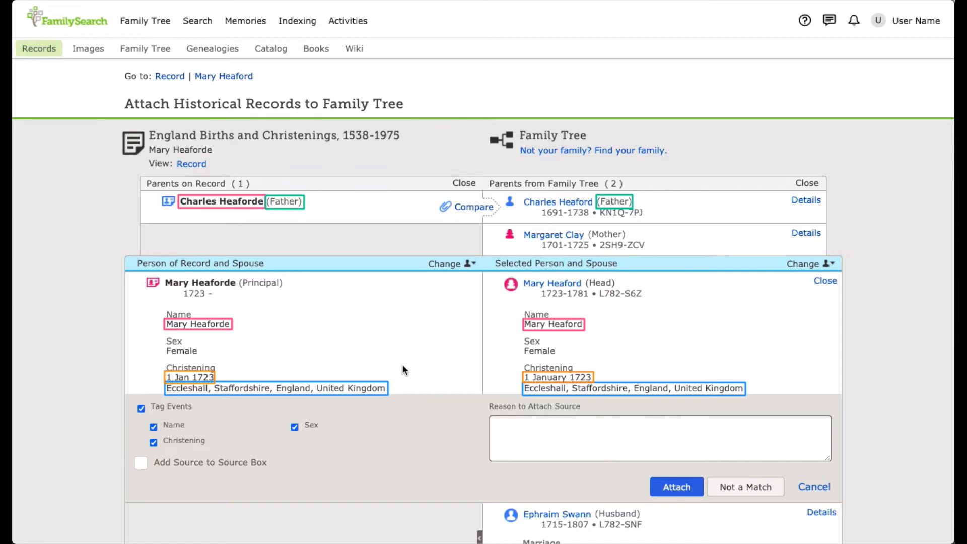
scroll(403, 367, down, 3)
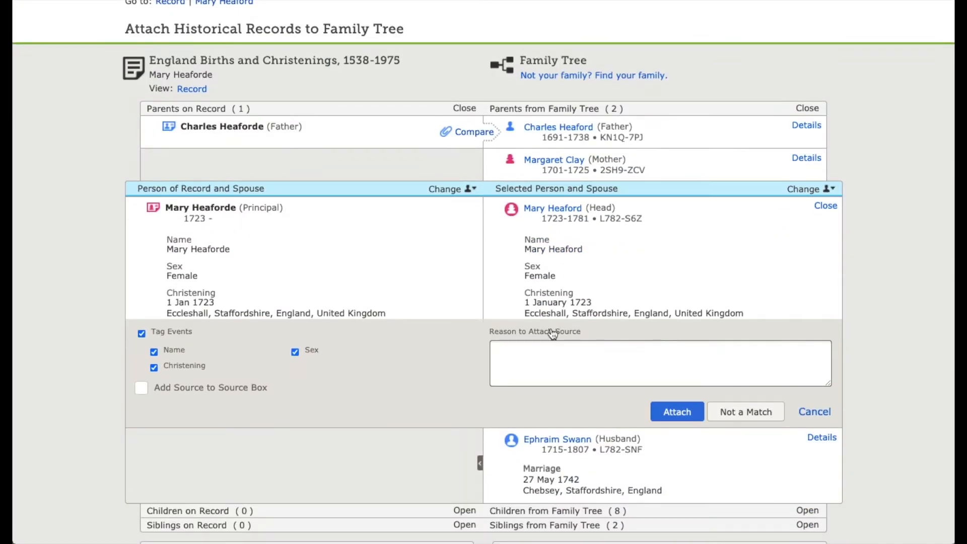
click(481, 127)
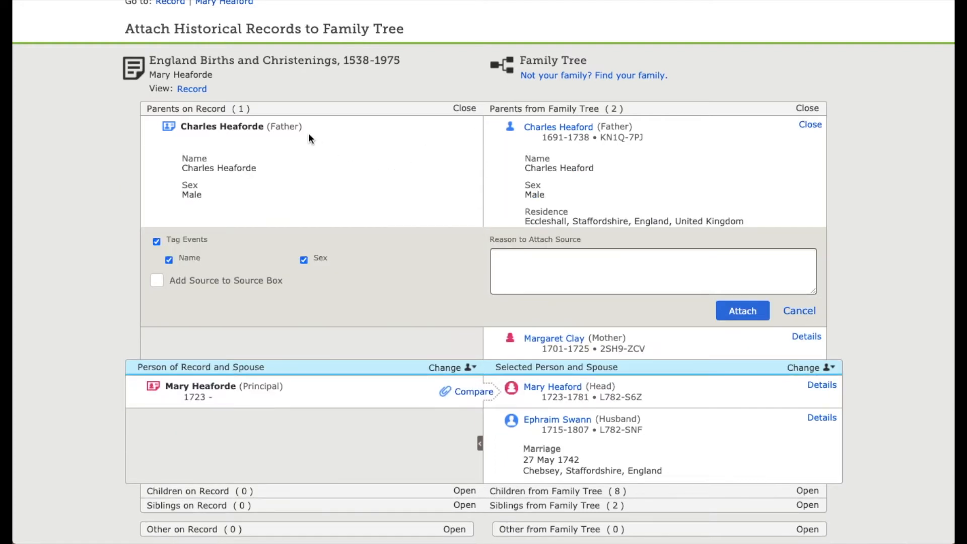
scroll(444, 190, down, 3)
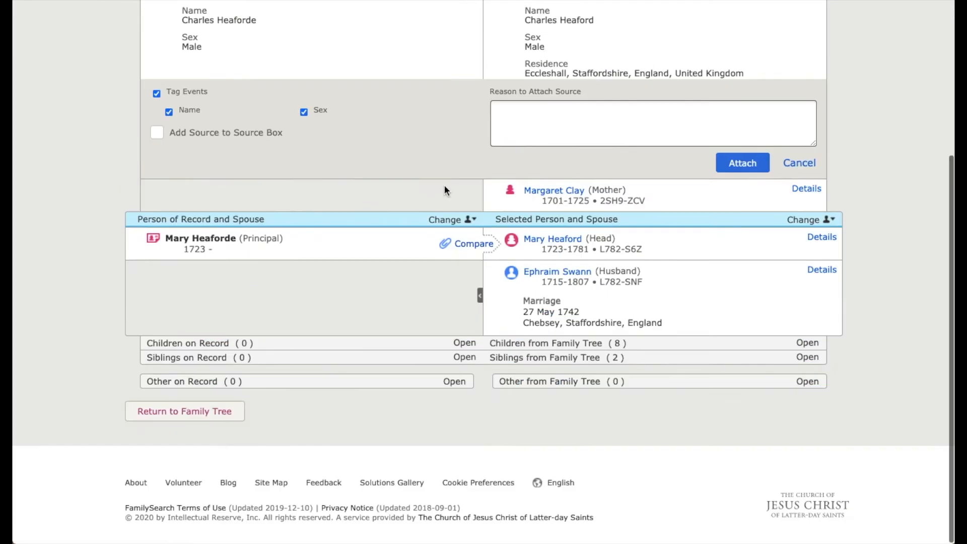
scroll(444, 190, up, 4)
scroll(444, 191, down, 1)
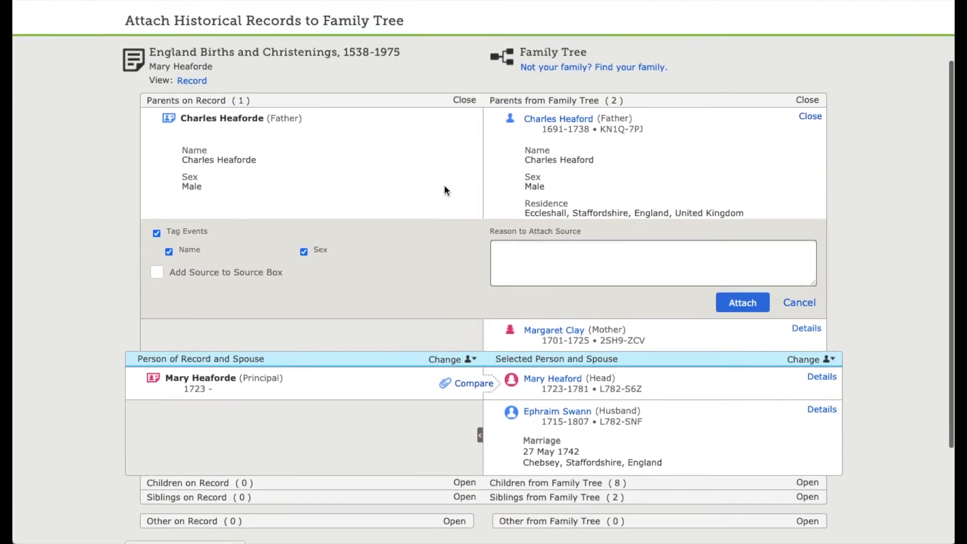
click(473, 370)
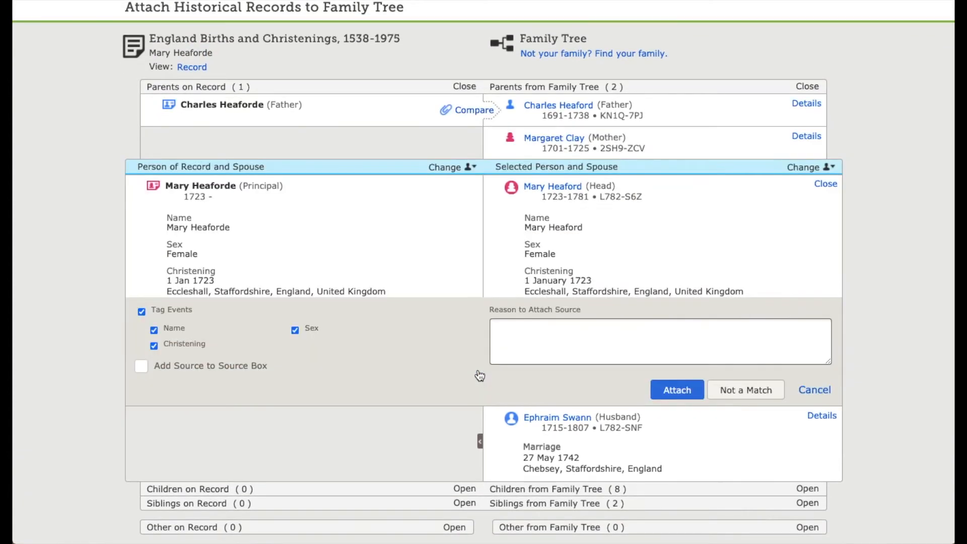
Step: Attach the christening record to the principal and her father with the reason "Date and Relationship matches"
click(668, 333)
text(Date and Relationship matches)
click(677, 390)
click(471, 170)
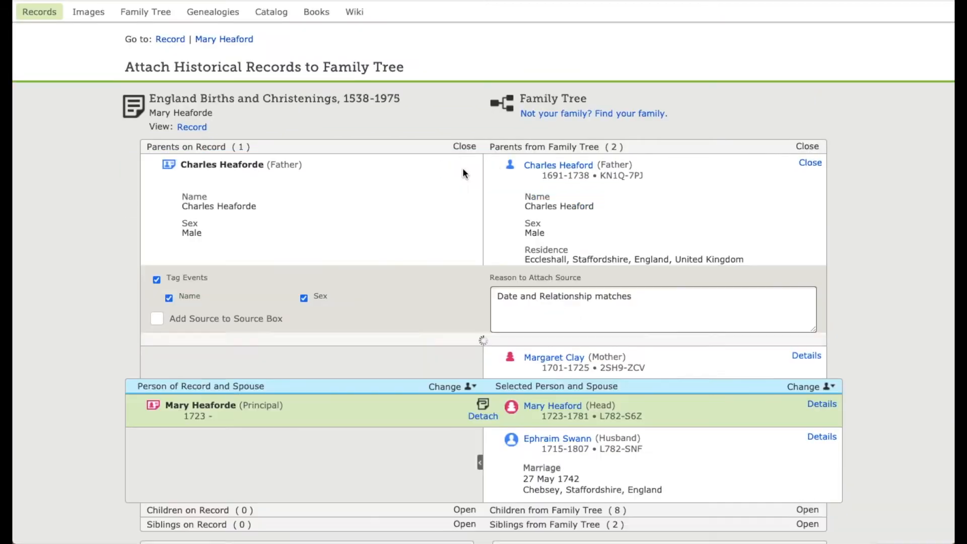
click(739, 347)
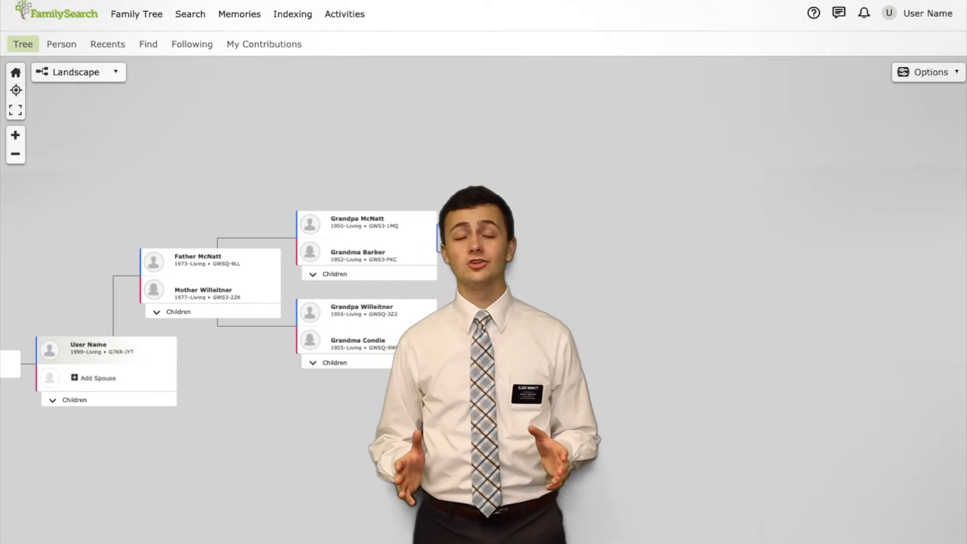
Step: Expand the paternal grandparents' ancestors in the landscape tree, then the line of the lowest great-great-grandparent couple
click(452, 238)
drag(579, 223, 285, 205)
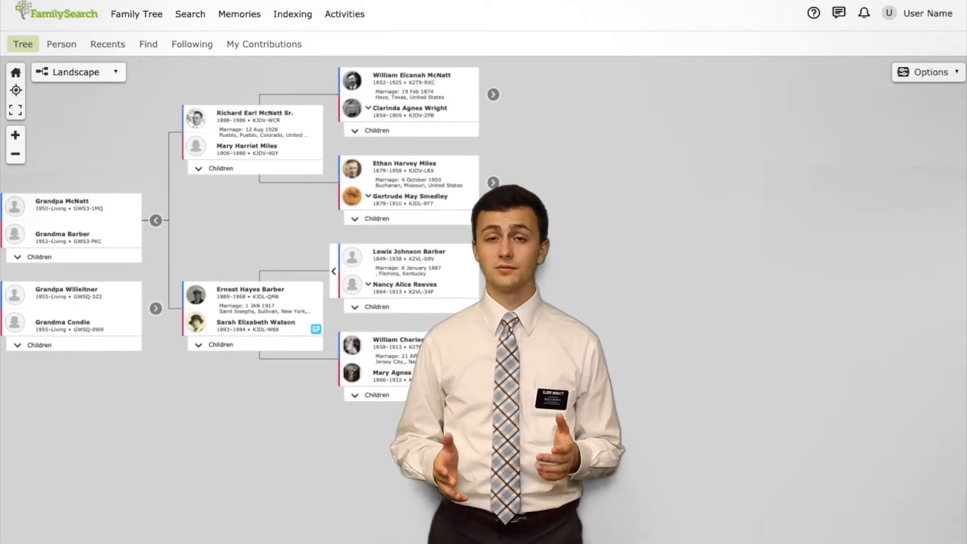
click(493, 359)
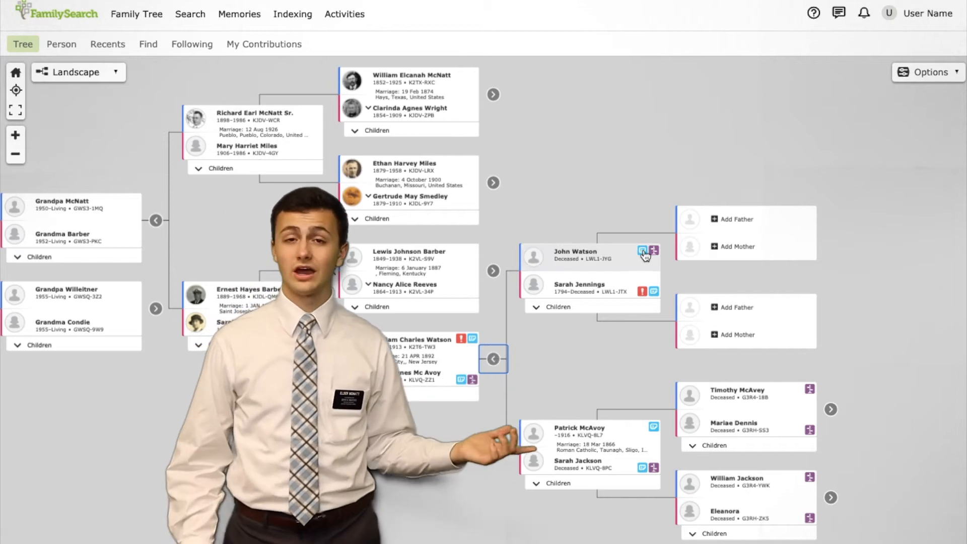
Step: Open the New York City Municipal Deaths, 1795-1949 hint for the wife in the upper newly expanded couple for review and attachment
click(656, 294)
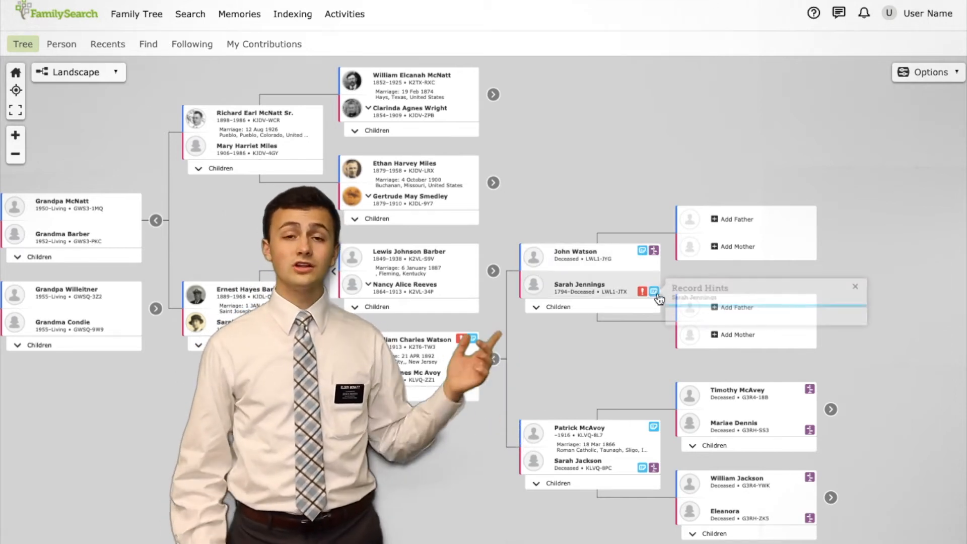
click(742, 330)
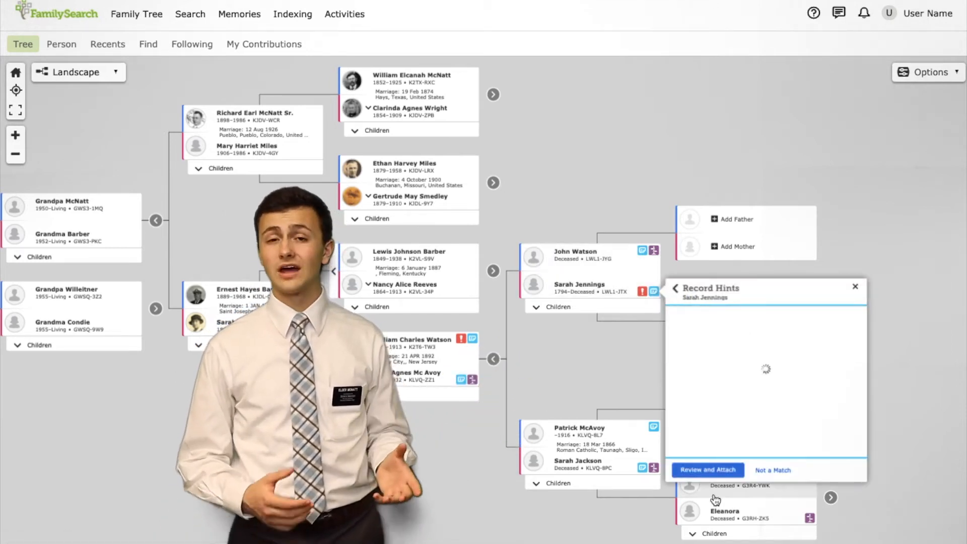
click(725, 471)
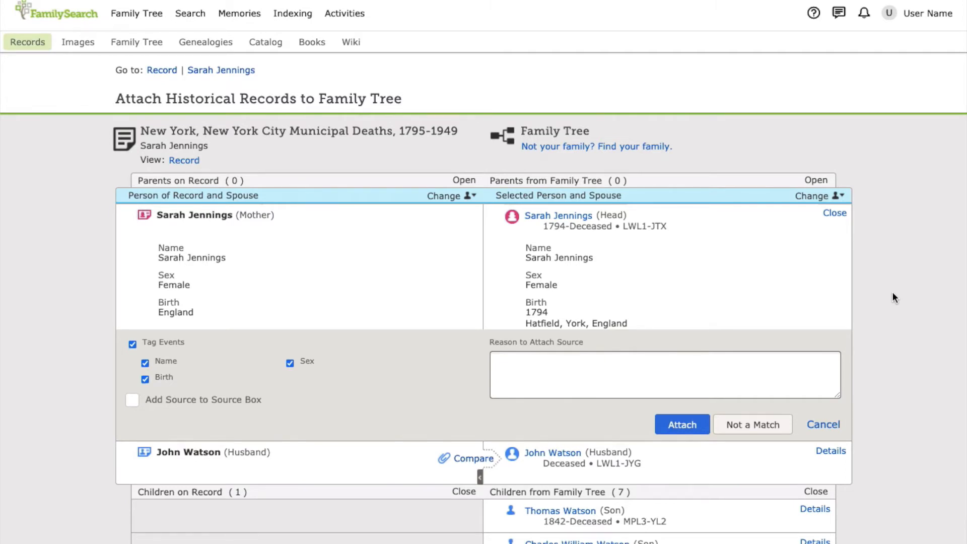
Step: Compare the son on the death record with his tree match and add the residence "Manhattan, New York, New York"
scroll(892, 295, down, 5)
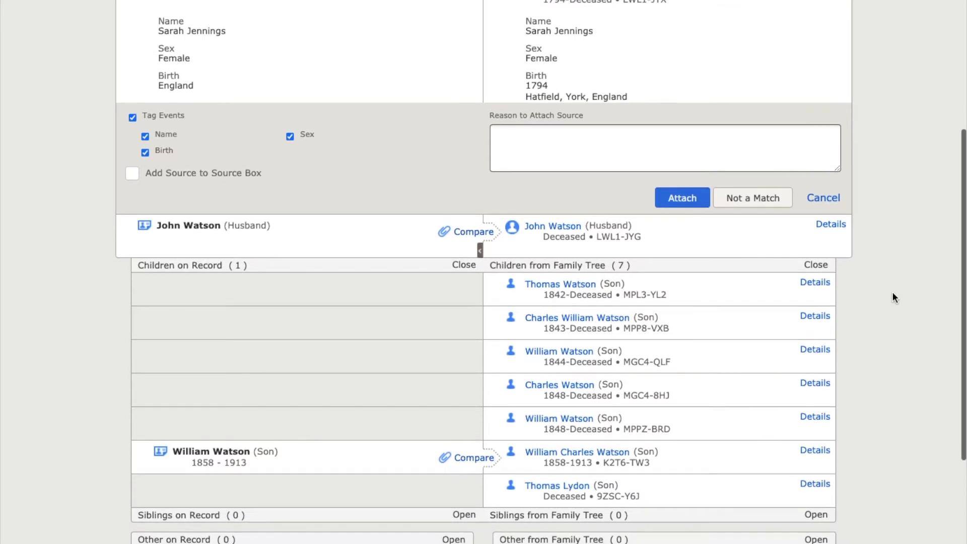
click(474, 458)
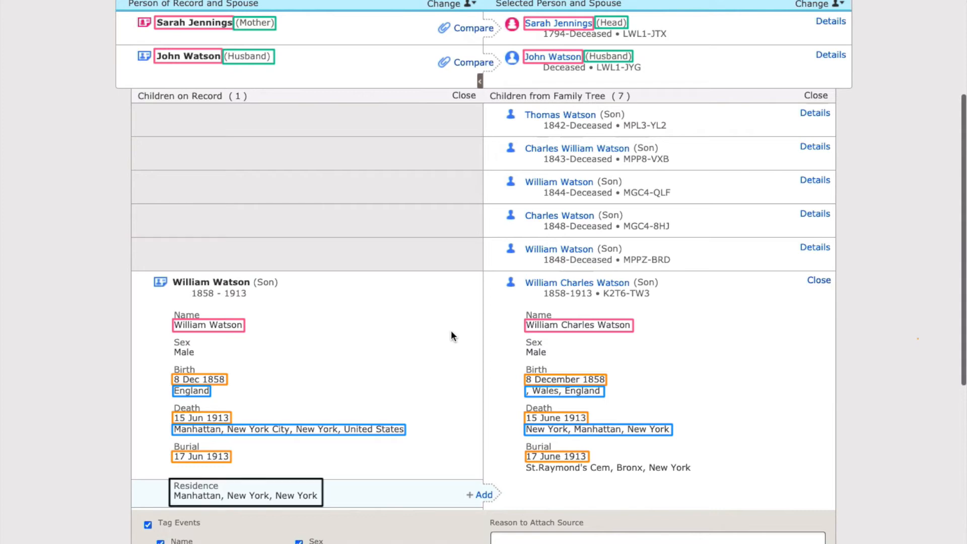
scroll(451, 331, down, 2)
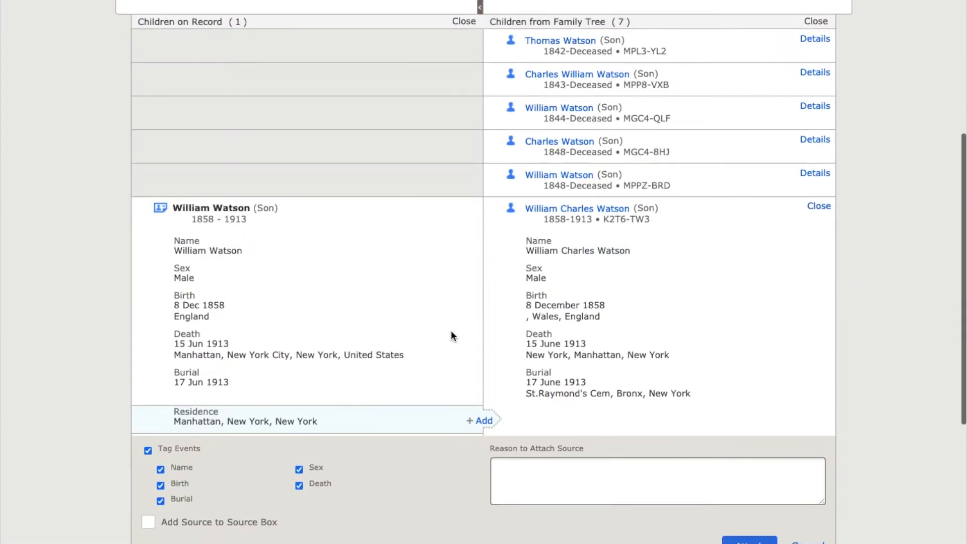
click(483, 420)
scroll(639, 445, down, 3)
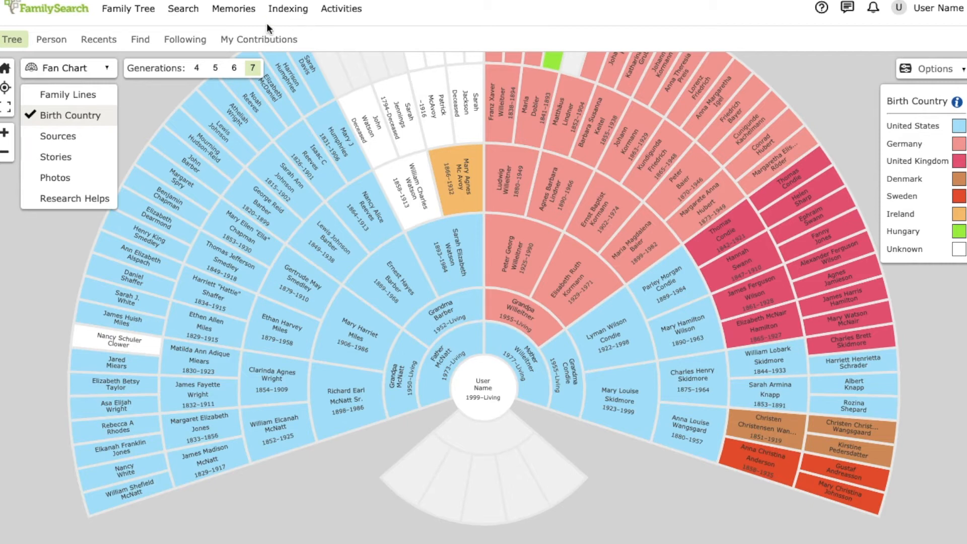
Step: Color the fan chart by Research Helps and open the person page of the paternal great-great-grandmother marked with record hints
click(98, 200)
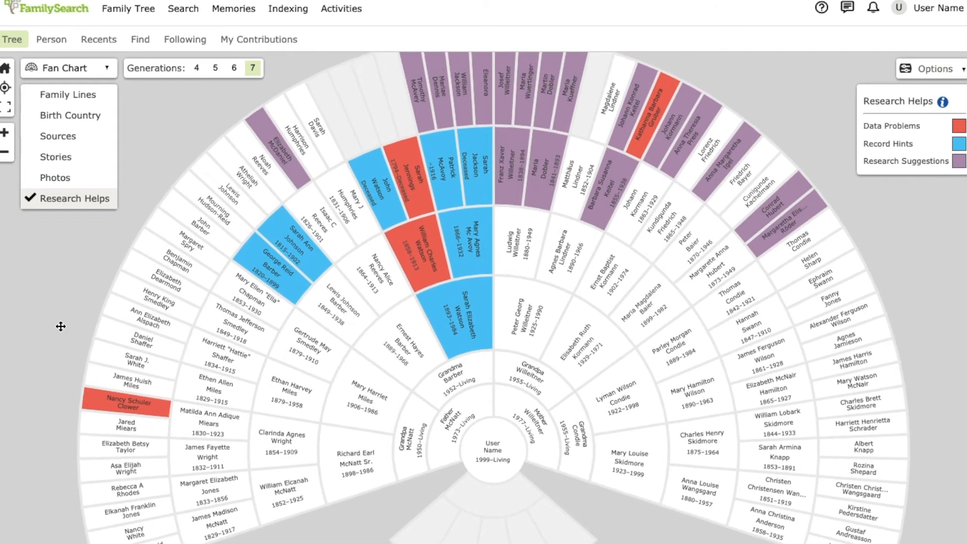
click(466, 235)
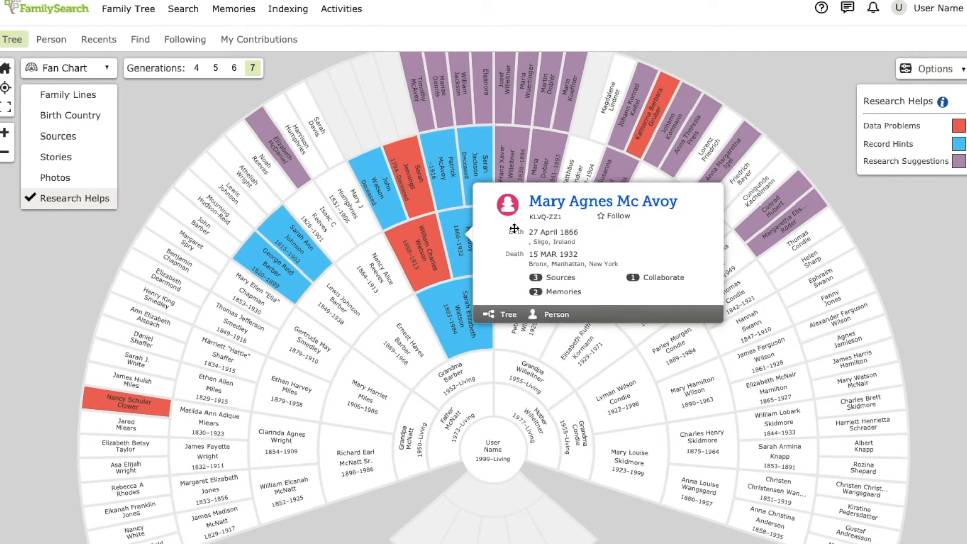
click(583, 205)
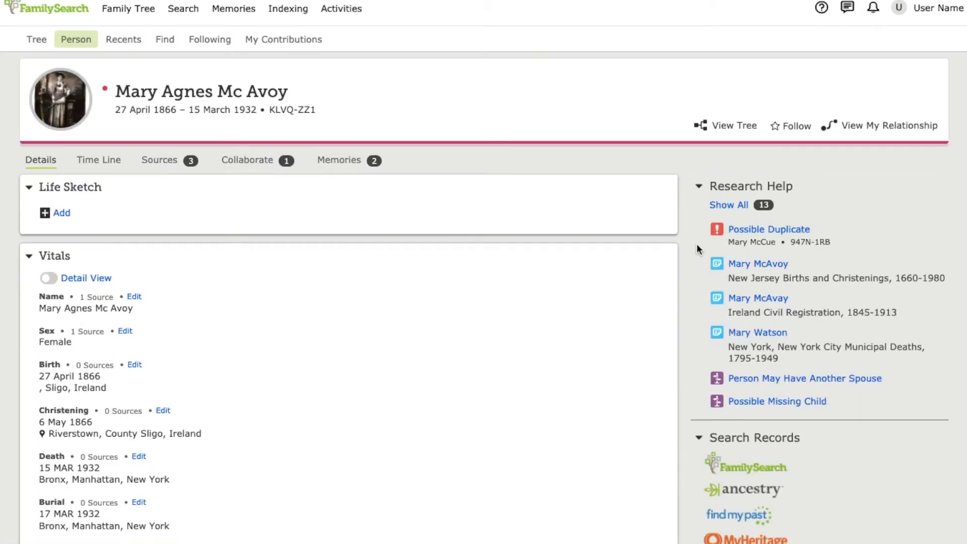
Step: Open the New Jersey Births and Christenings, 1660-1980 hint for review and attachment
click(763, 264)
scroll(619, 363, down, 5)
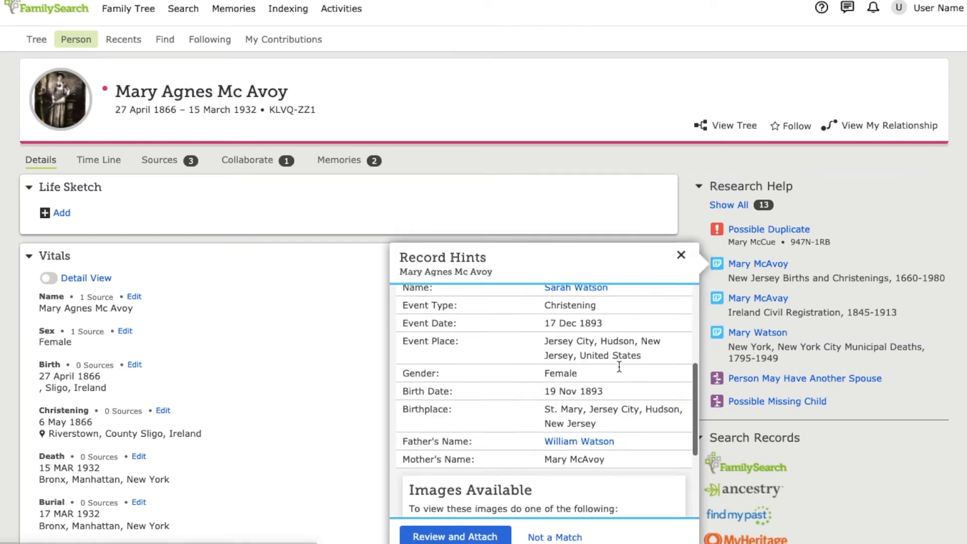
click(455, 536)
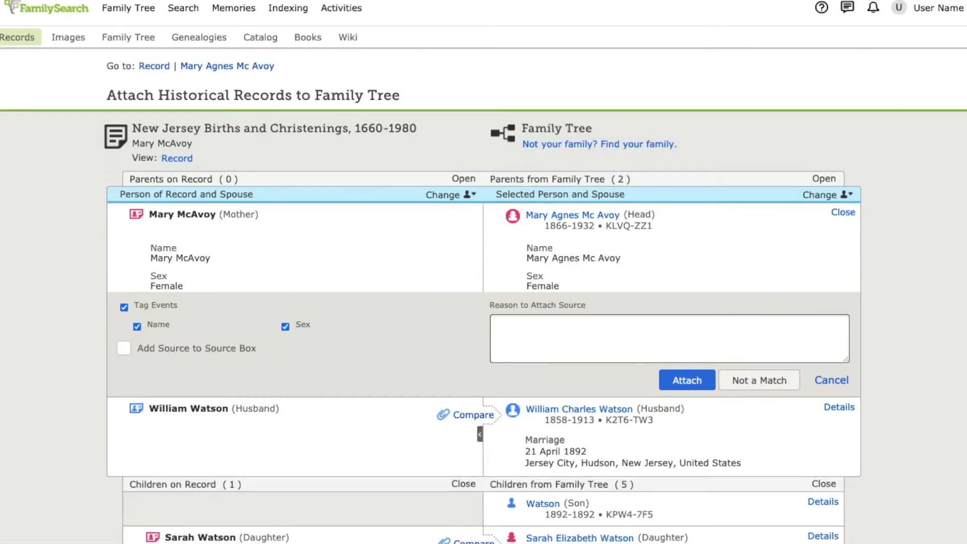
Step: Compare the daughter on the New Jersey record with her family tree match and attach the record to her
scroll(468, 304, down, 5)
click(456, 302)
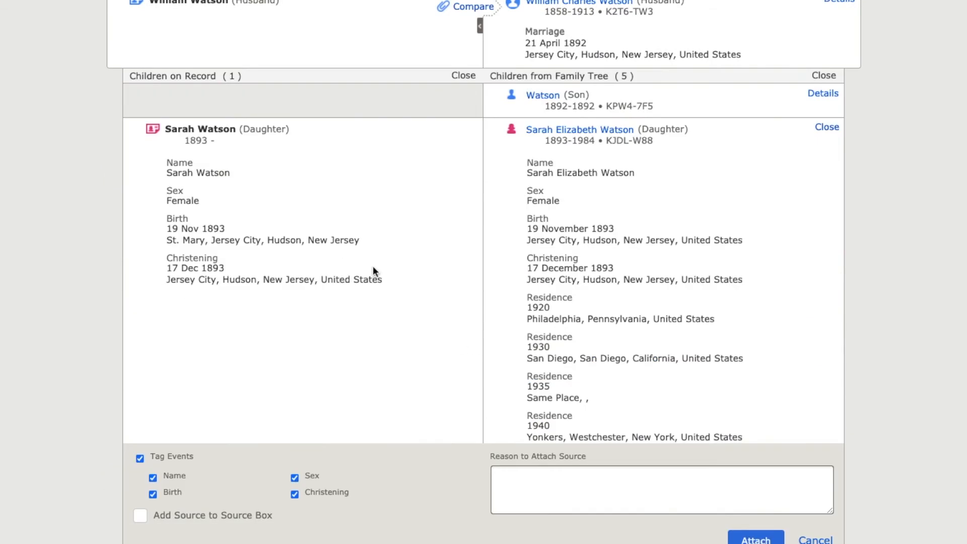
scroll(34, 279, down, 5)
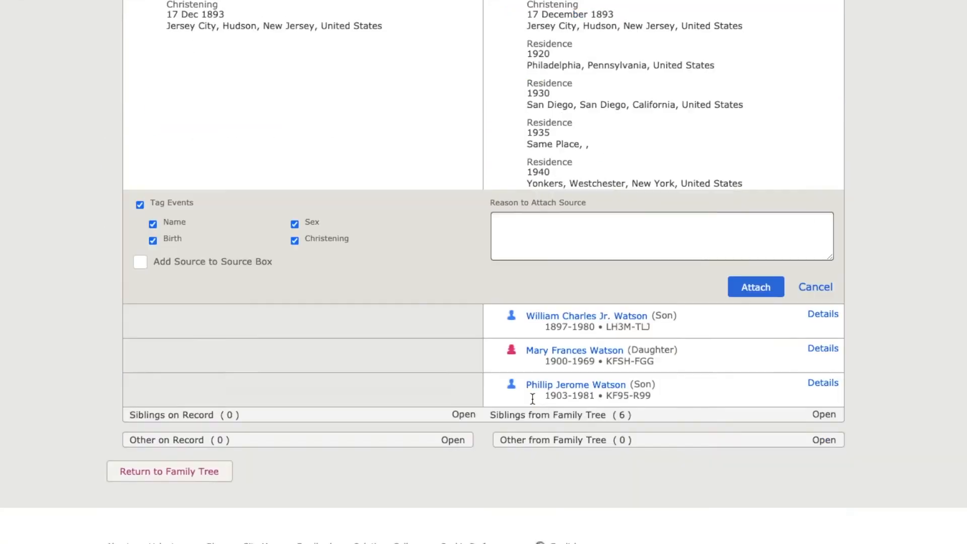
click(755, 285)
Step: Attach the New Jersey record to the husband with the reason "Relationships and dates match"
click(478, 113)
click(733, 294)
text(Relationships and dates match)
click(772, 318)
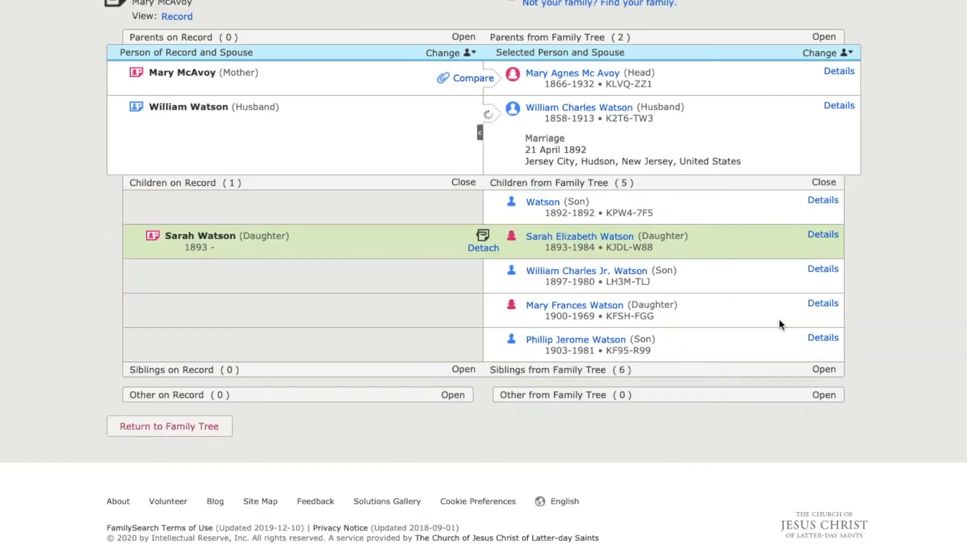
Step: Attach the New Jersey record to the mother with the reason "Relationships and dates match"
click(472, 79)
click(670, 195)
text(Relationships and dates match)
click(687, 238)
scroll(673, 352, up, 5)
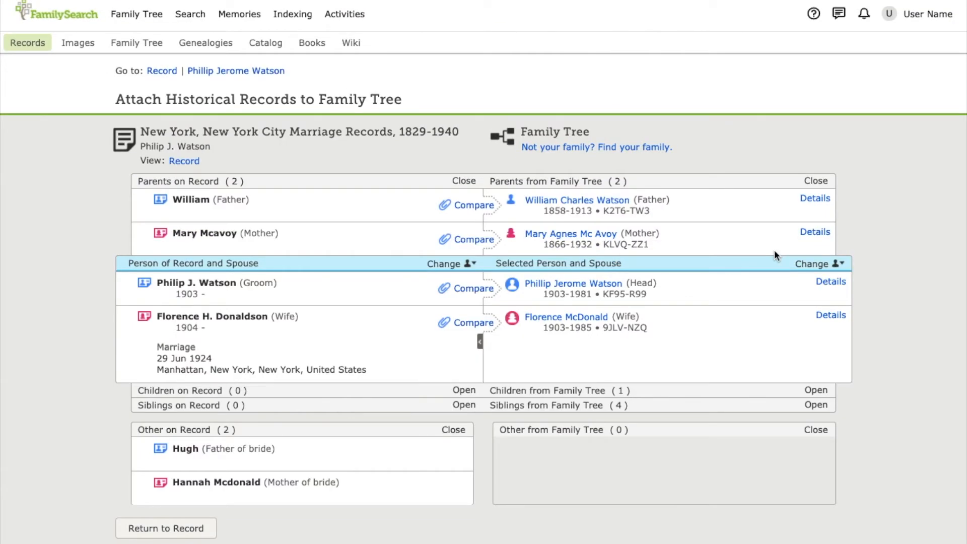
Step: Compare the wife on the New York City marriage record with her tree match and add the 29 June 1924 Manhattan marriage
click(473, 322)
scroll(473, 322, down, 1)
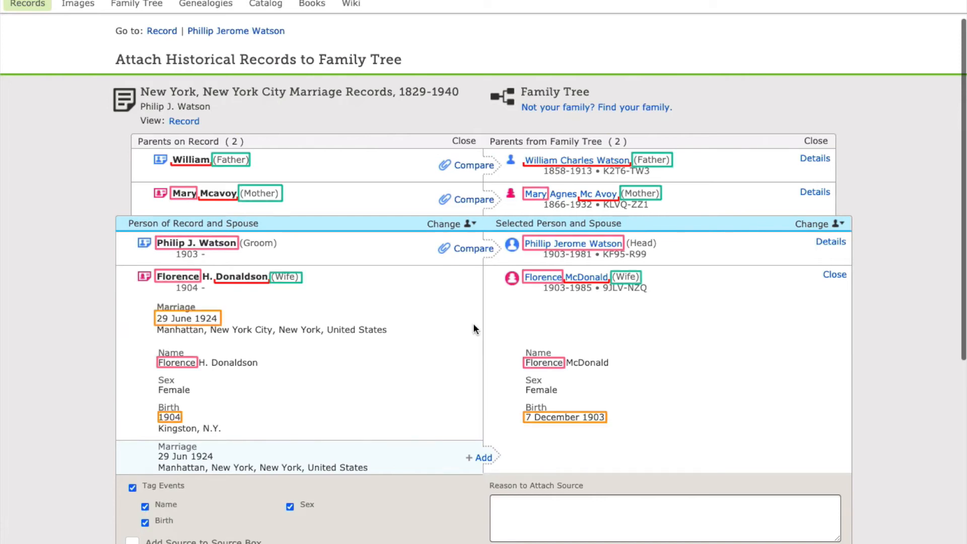
click(480, 457)
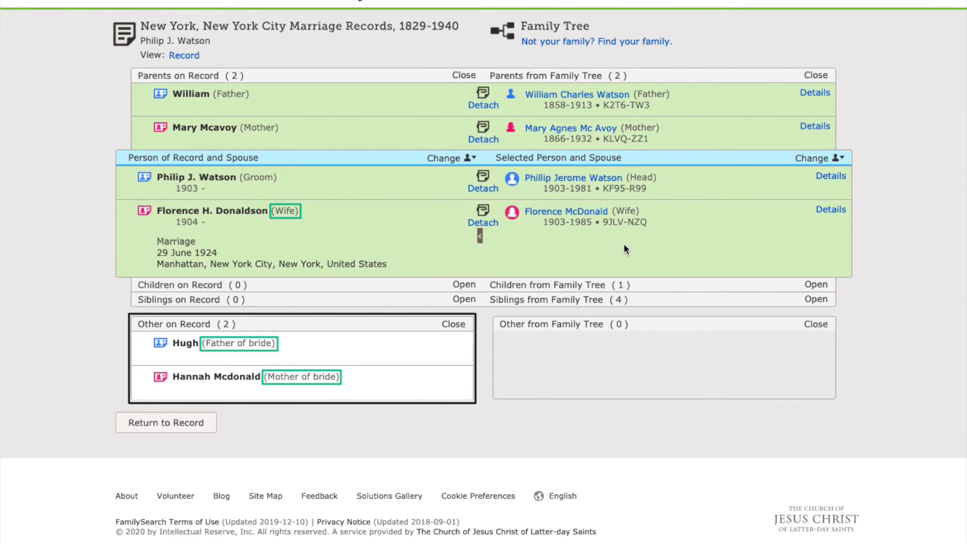
Step: Make the wife the focus person in the tree and add her father from the marriage record as a new deceased person
click(813, 158)
click(776, 372)
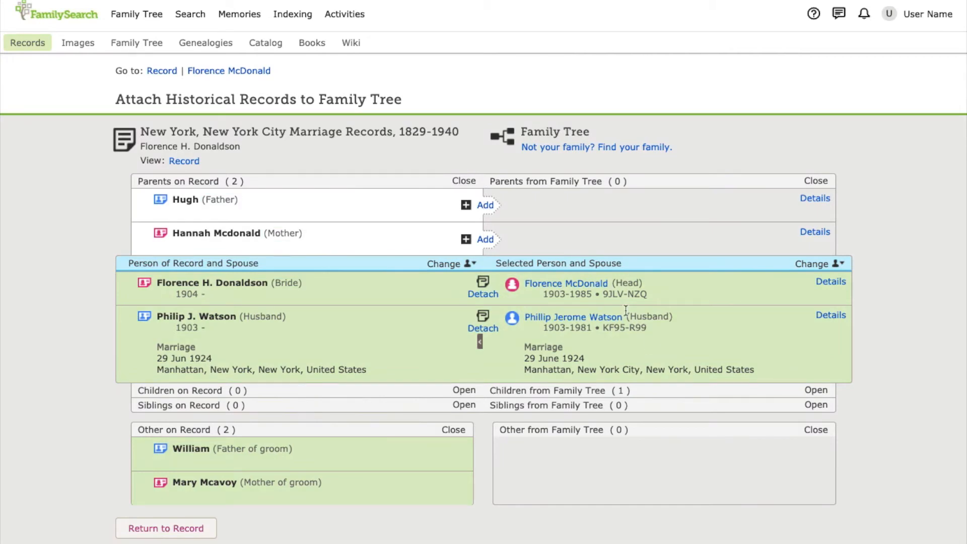
click(485, 206)
click(828, 106)
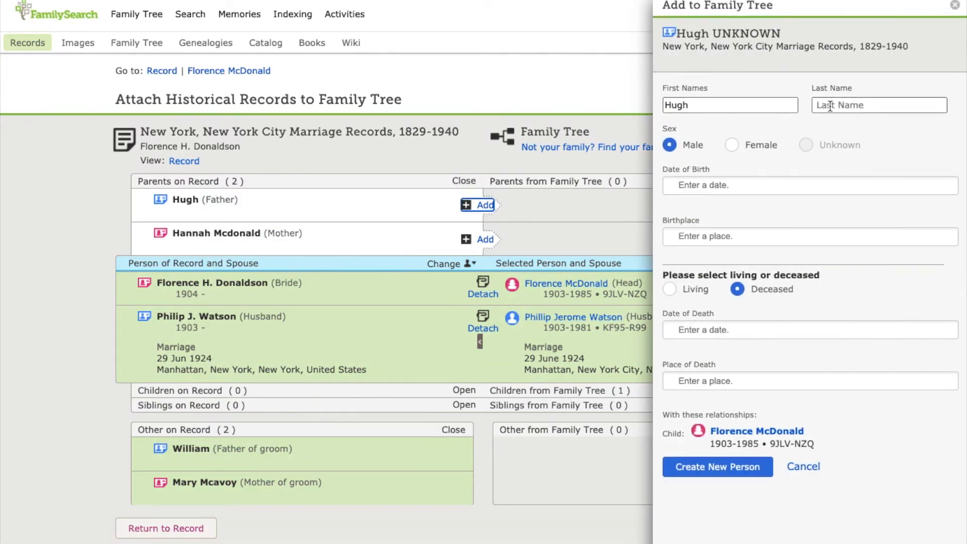
click(730, 468)
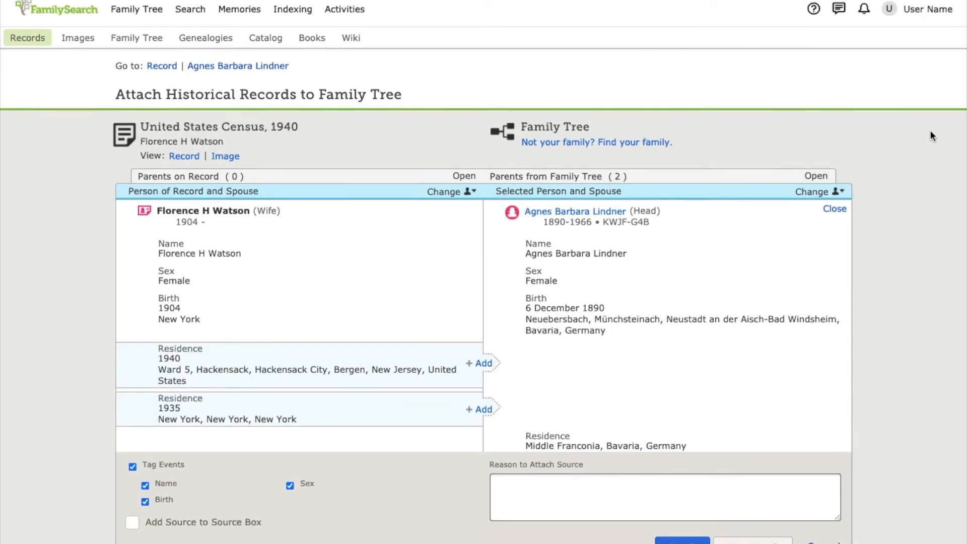
Step: Replace the mismatched tree person on the 1940 census comparison by pasting the correct wife's person ID as the focus person
scroll(929, 129, down, 2)
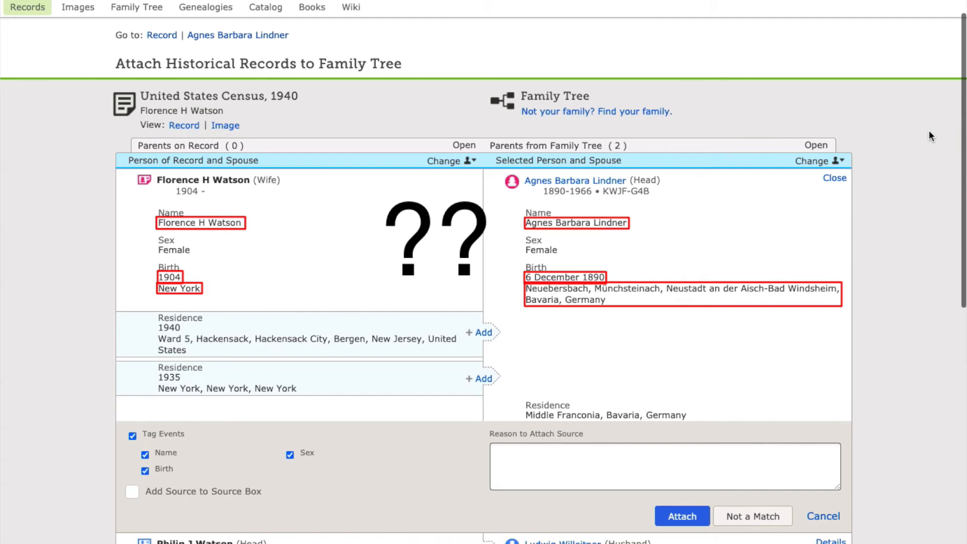
scroll(928, 130, down, 4)
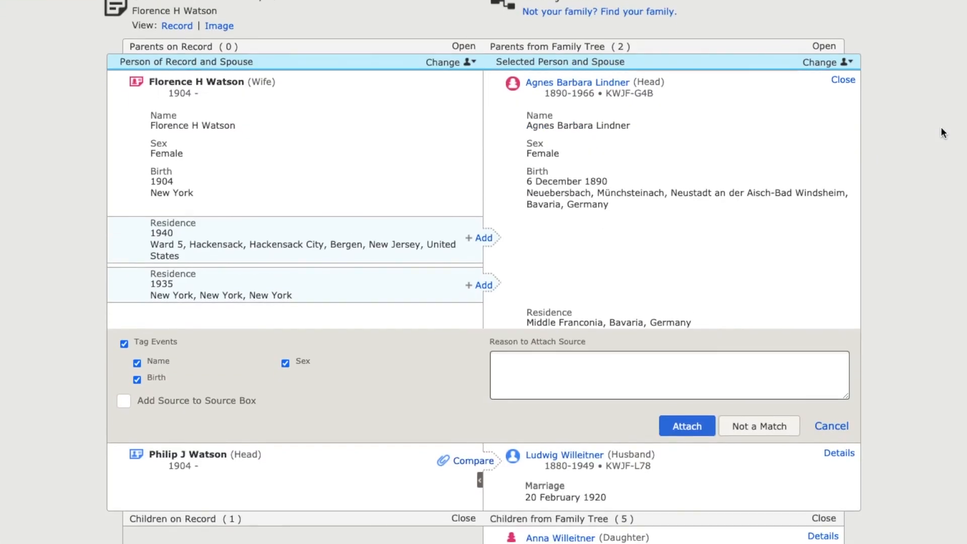
scroll(929, 130, up, 2)
scroll(941, 128, up, 1)
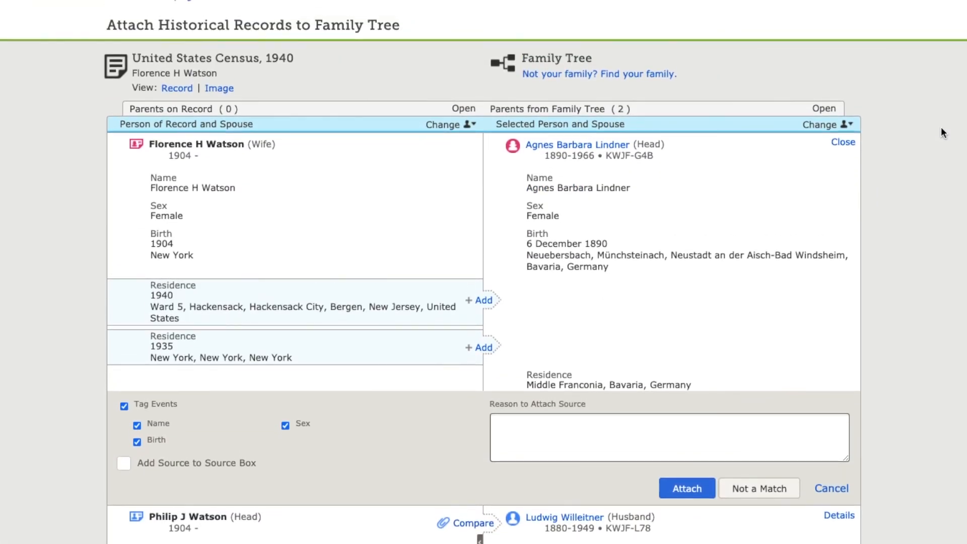
scroll(941, 129, down, 2)
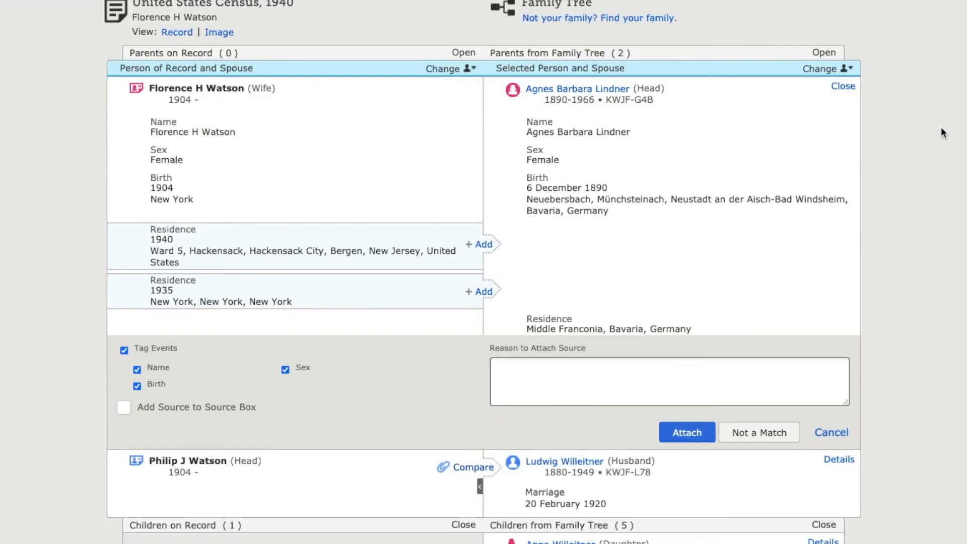
scroll(941, 128, up, 4)
click(829, 159)
scroll(833, 169, down, 1)
click(780, 169)
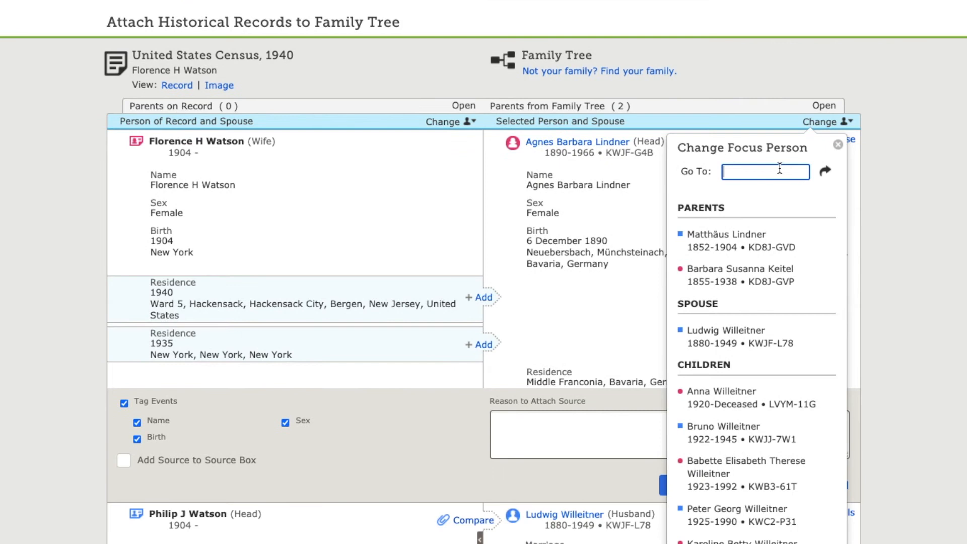
text(9JLV-NZQ)
click(825, 171)
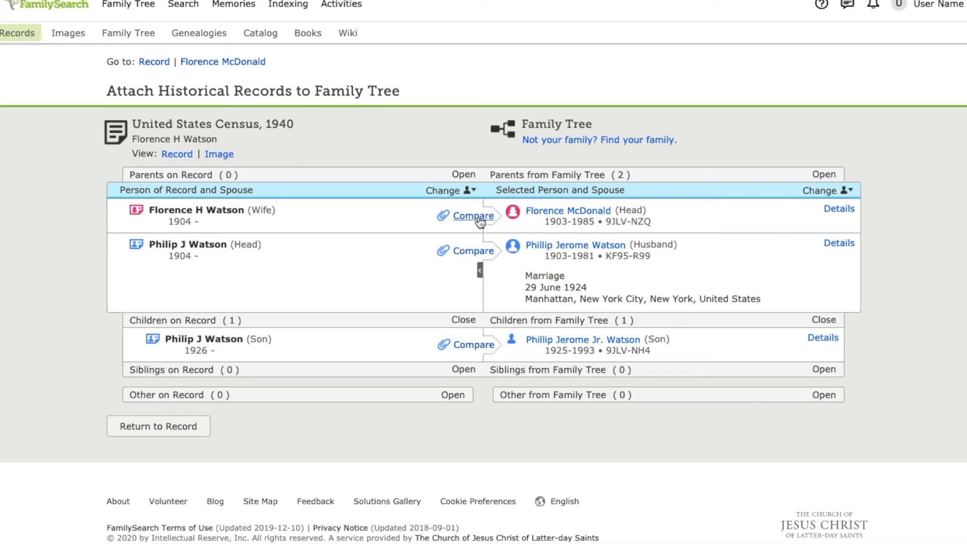
Step: Compare the wife on the 1940 census and add both residences, standardizing the 1940 place as Hackensack, Bergen, New Jersey, United States
click(479, 222)
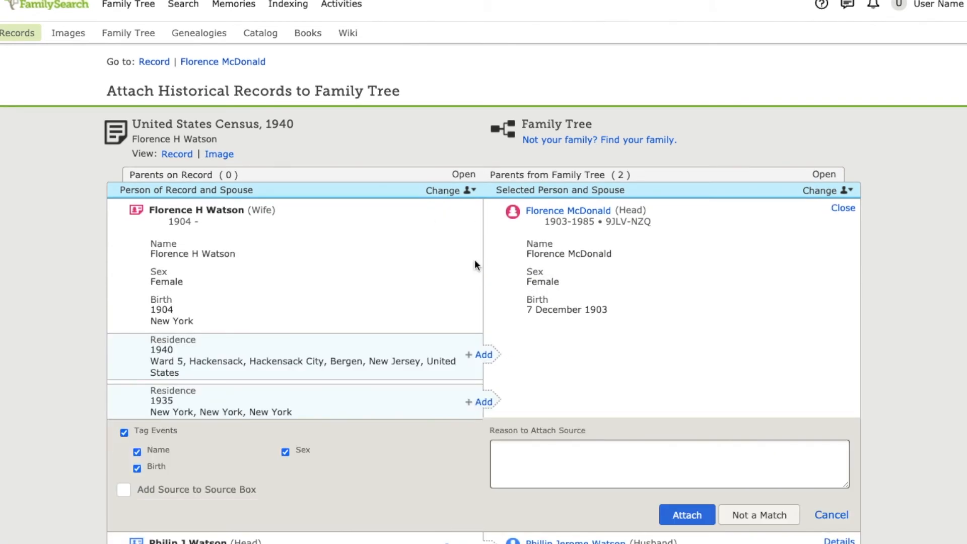
scroll(474, 259, down, 4)
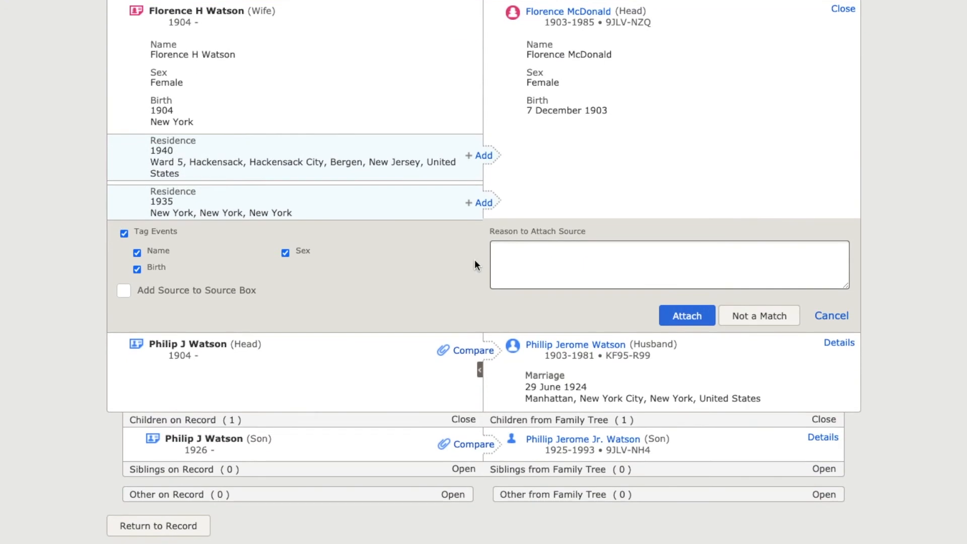
click(482, 155)
click(488, 349)
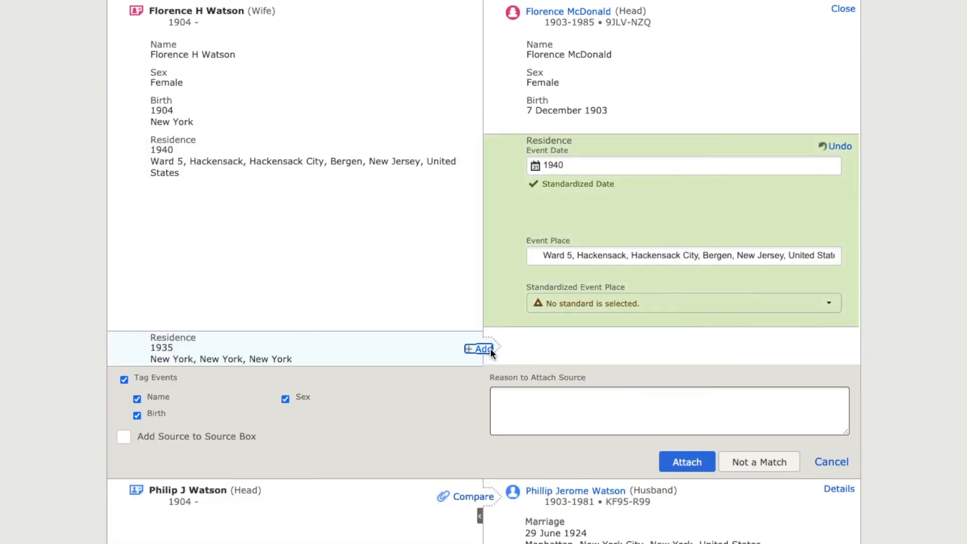
click(599, 305)
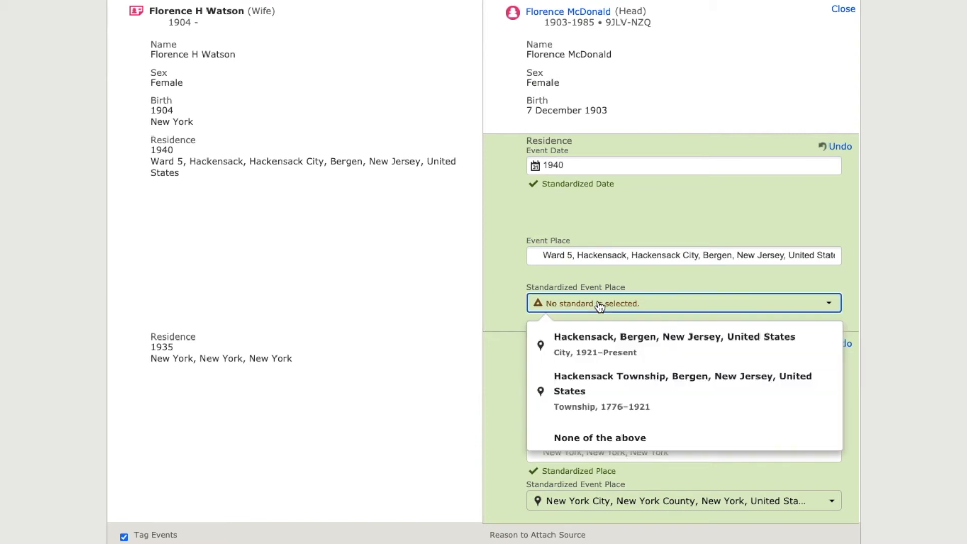
click(639, 339)
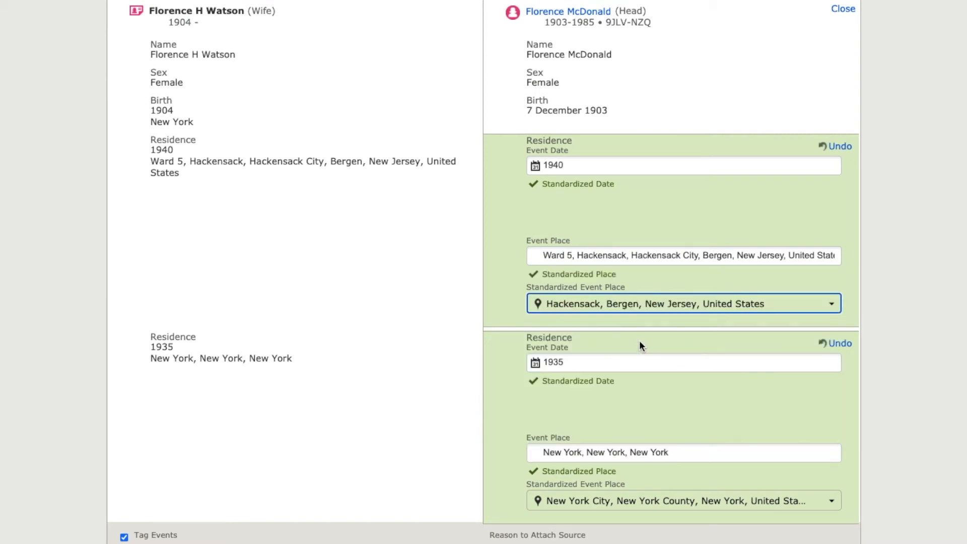
Step: Show the tree's children beside the 1860 census household and line up the wife on the record with the wife in the tree
click(502, 274)
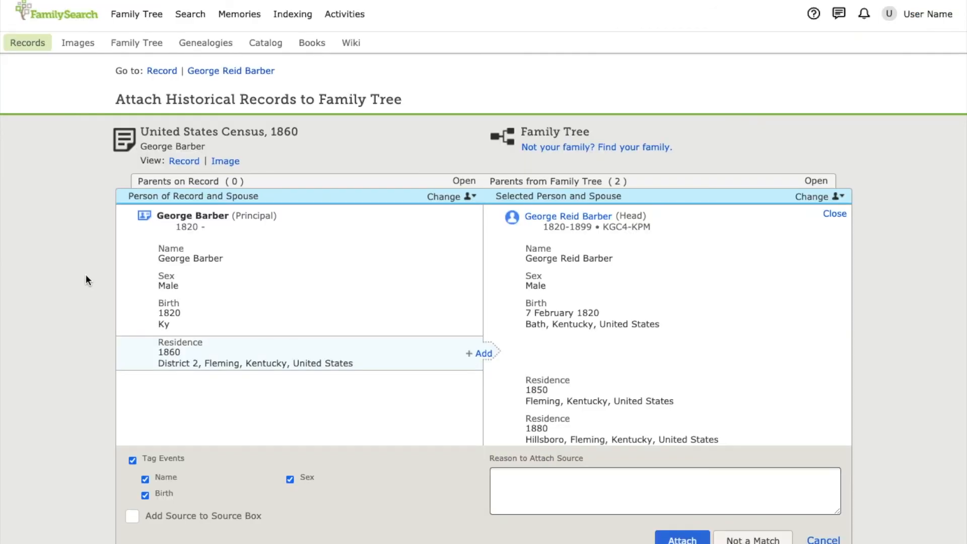
scroll(88, 285, down, 8)
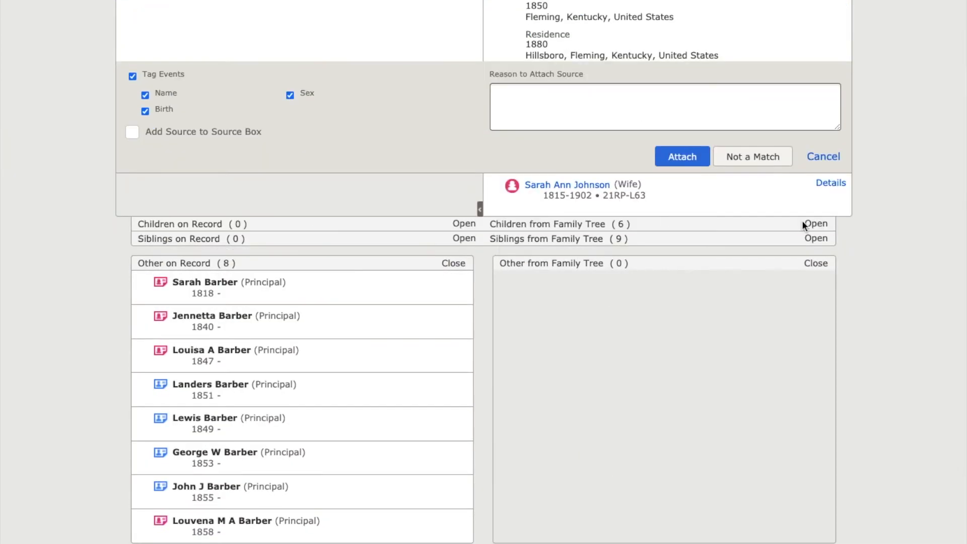
click(816, 224)
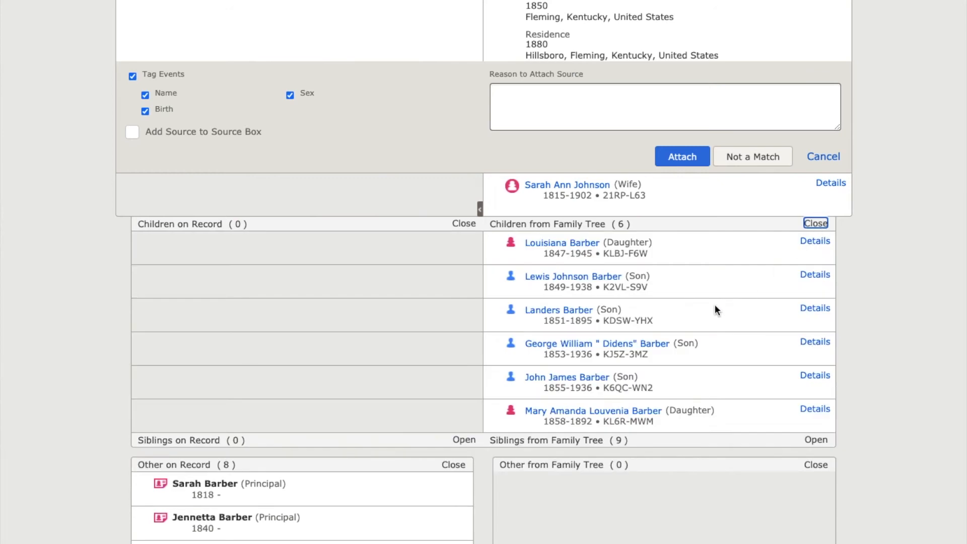
scroll(716, 309, down, 3)
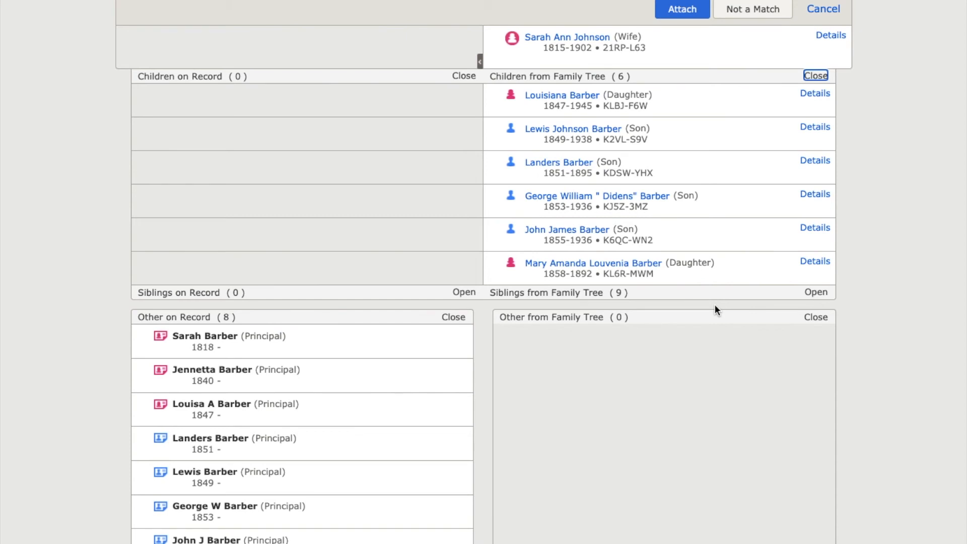
scroll(716, 308, up, 2)
drag(202, 428, 421, 140)
Step: Line up the children listed as others on the 1860 census with their matching children in the tree
scroll(451, 241, down, 1)
drag(202, 407, 368, 139)
drag(202, 434, 398, 177)
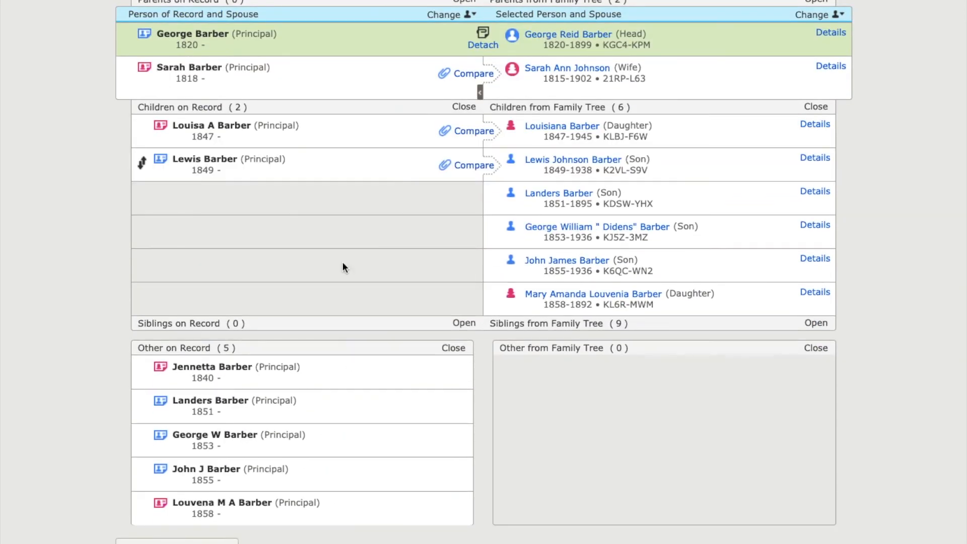
drag(201, 399, 352, 197)
drag(253, 414, 351, 242)
drag(335, 414, 338, 302)
Step: Check the tree's siblings and parents for a match to the remaining young woman on the 1860 census
click(815, 334)
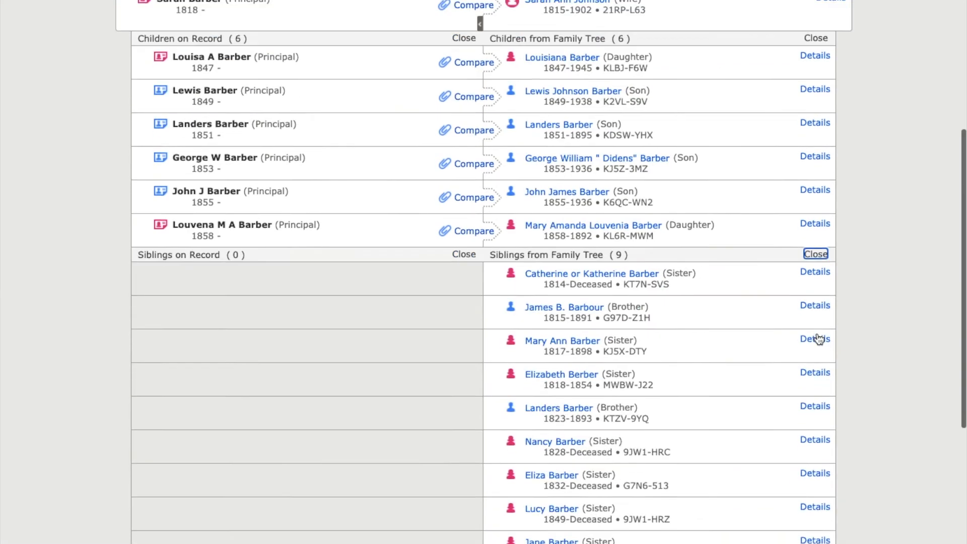
scroll(817, 339, up, 4)
click(816, 183)
scroll(817, 186, down, 3)
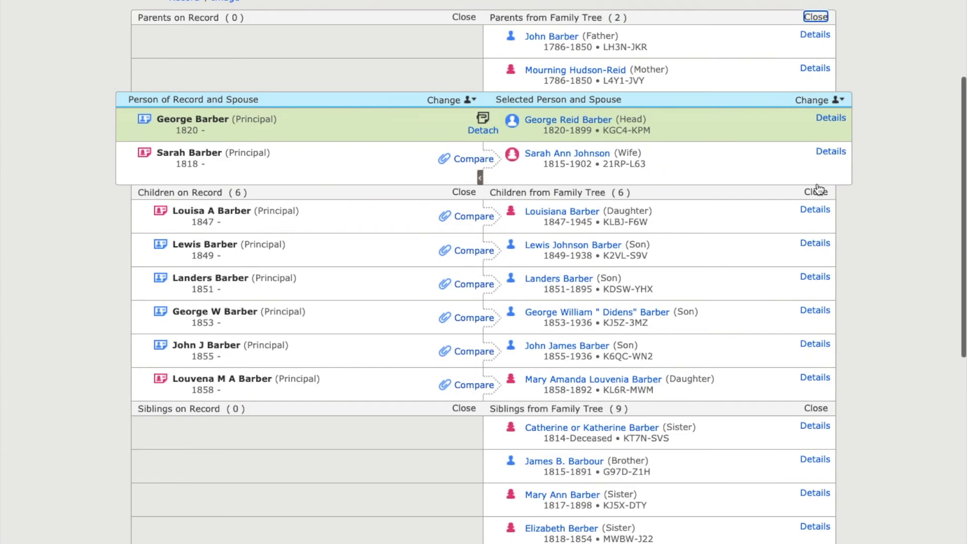
scroll(817, 186, up, 3)
Step: Open the 1860 census image and examine the names and ages of the first household on the page
click(225, 161)
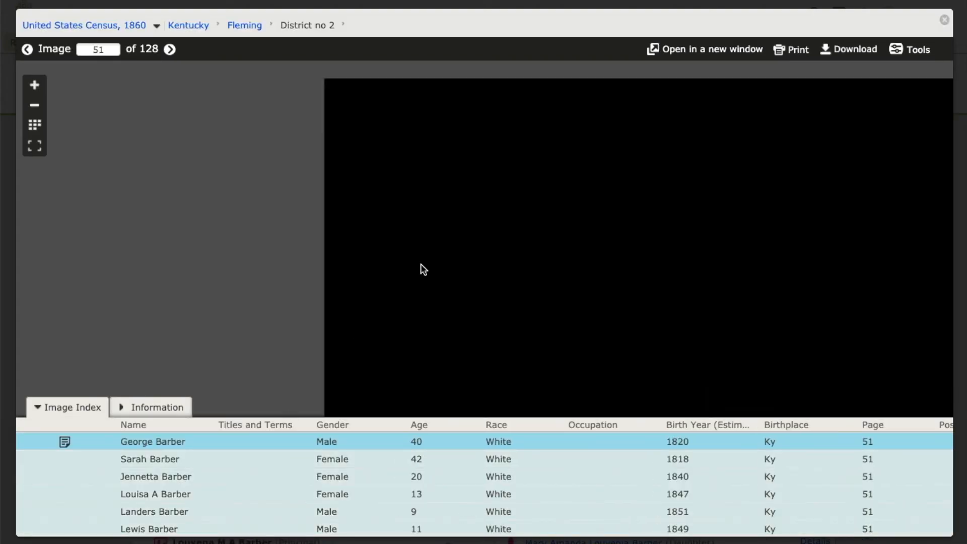
scroll(436, 215, up, 2)
scroll(436, 215, up, 3)
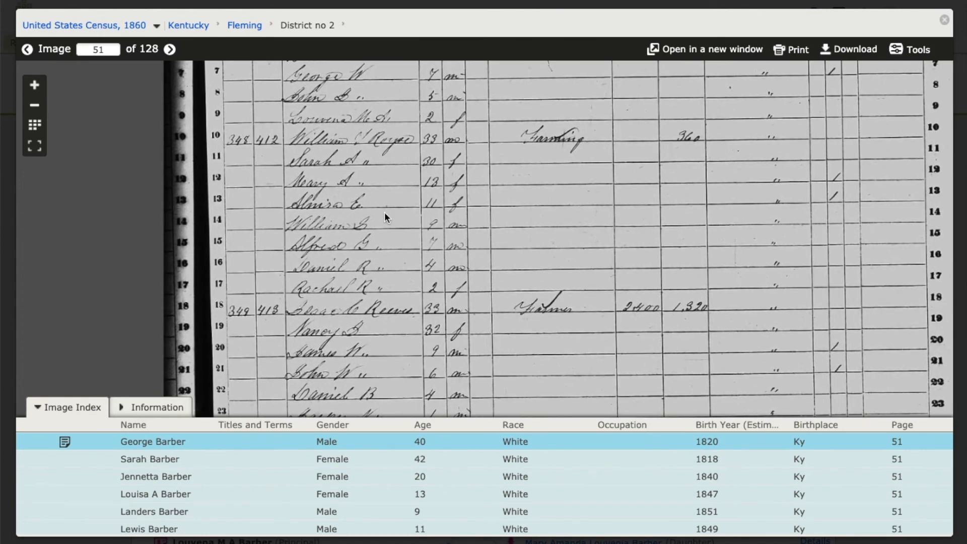
drag(385, 212, 410, 367)
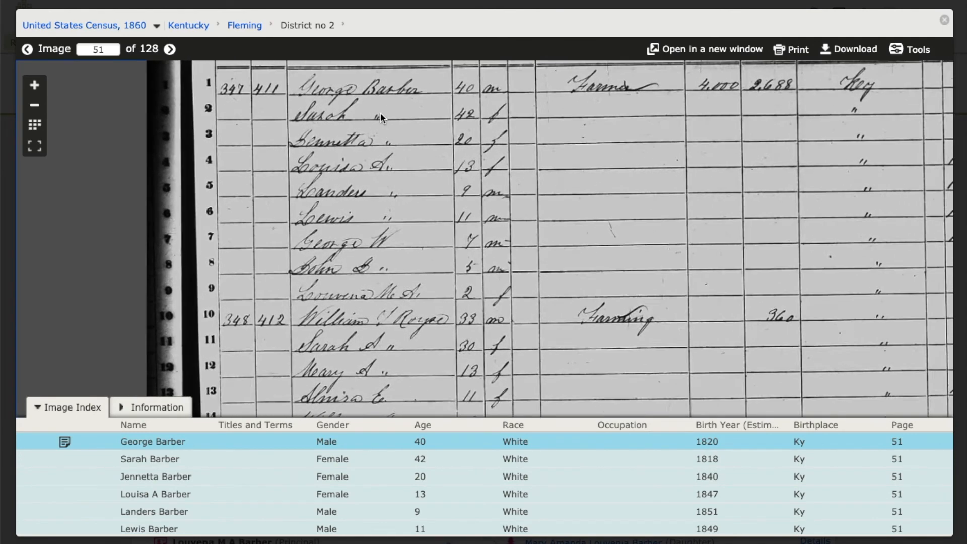
drag(380, 113, 392, 210)
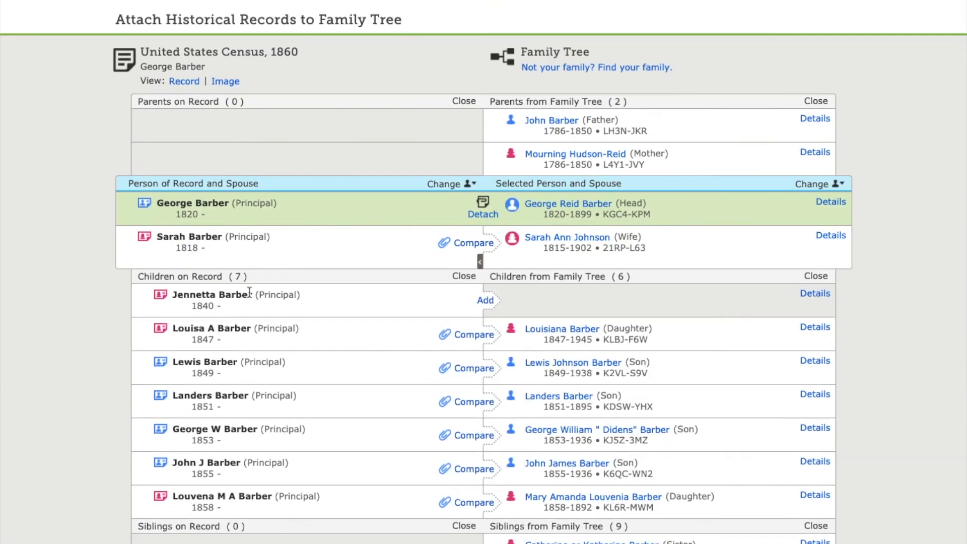
Step: Add the unmatched 20-year-old woman from the 1860 census to the tree as a new deceased daughter of the couple
click(477, 300)
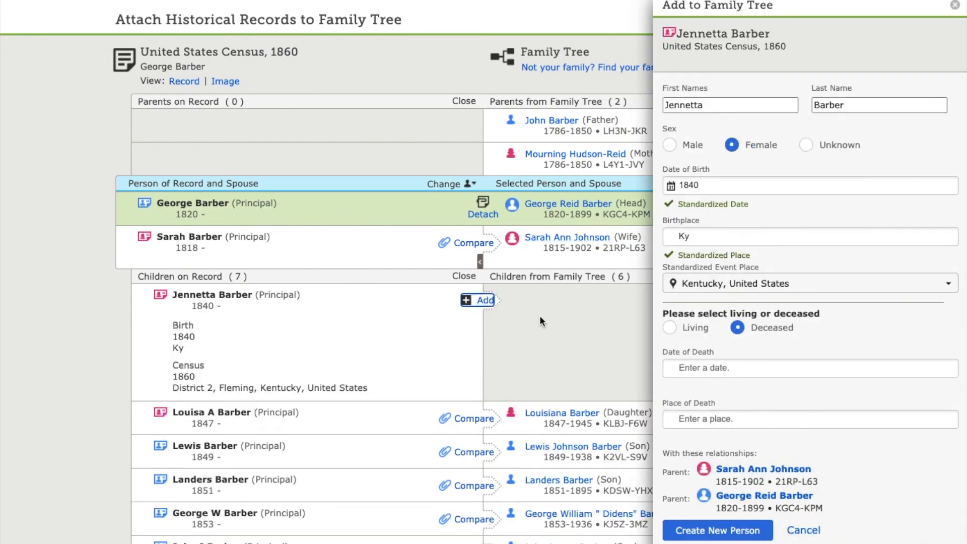
scroll(539, 321, down, 1)
click(717, 530)
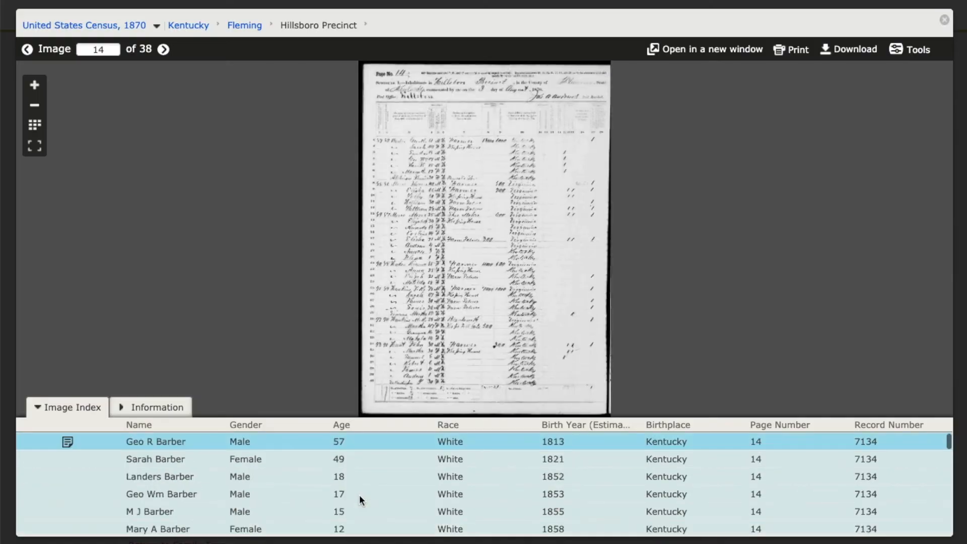
Step: Examine the 1870 census image for Hillsboro Precinct, checking the first household's last member and her age against the index
scroll(359, 494, down, 2)
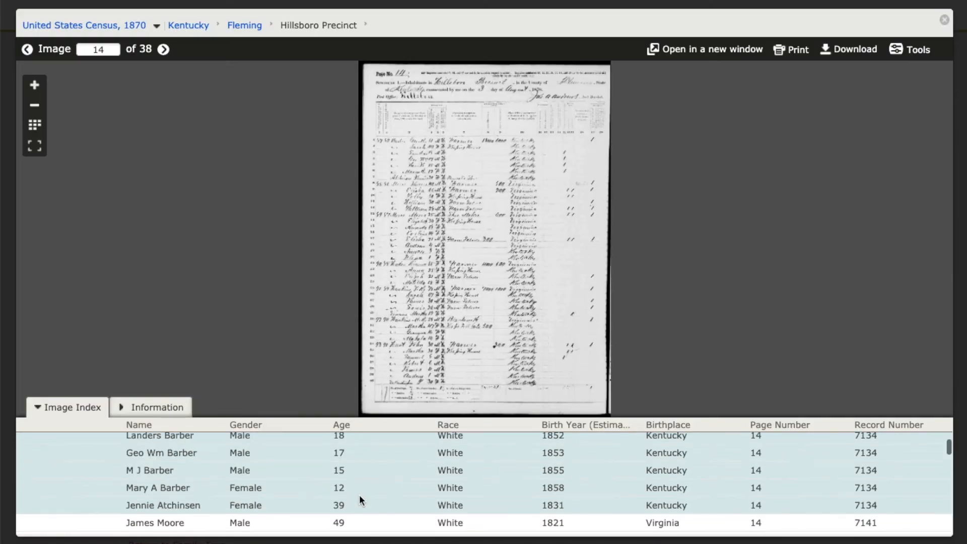
scroll(390, 286, up, 3)
scroll(357, 173, up, 4)
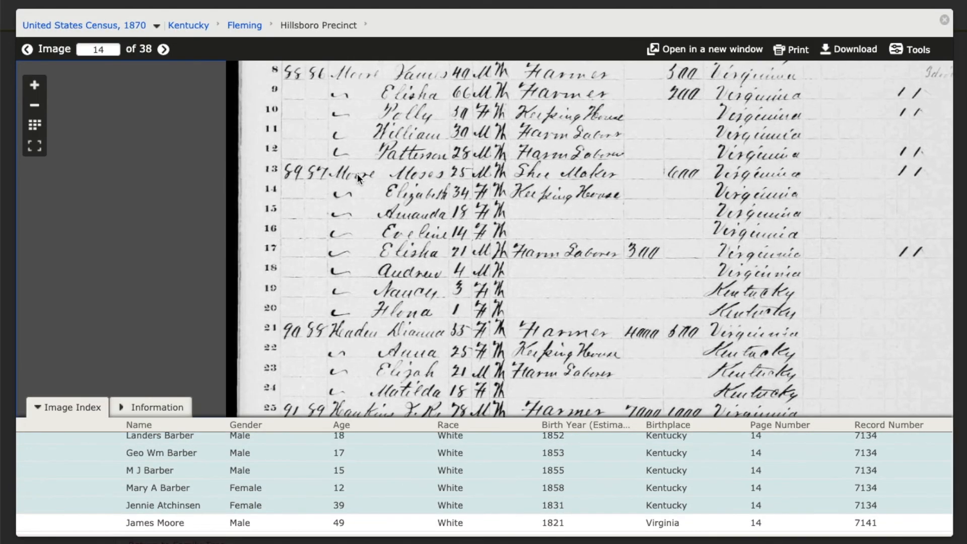
scroll(358, 174, up, 2)
drag(419, 198, 420, 338)
scroll(402, 190, up, 1)
scroll(402, 191, down, 1)
scroll(401, 191, up, 1)
scroll(402, 190, down, 1)
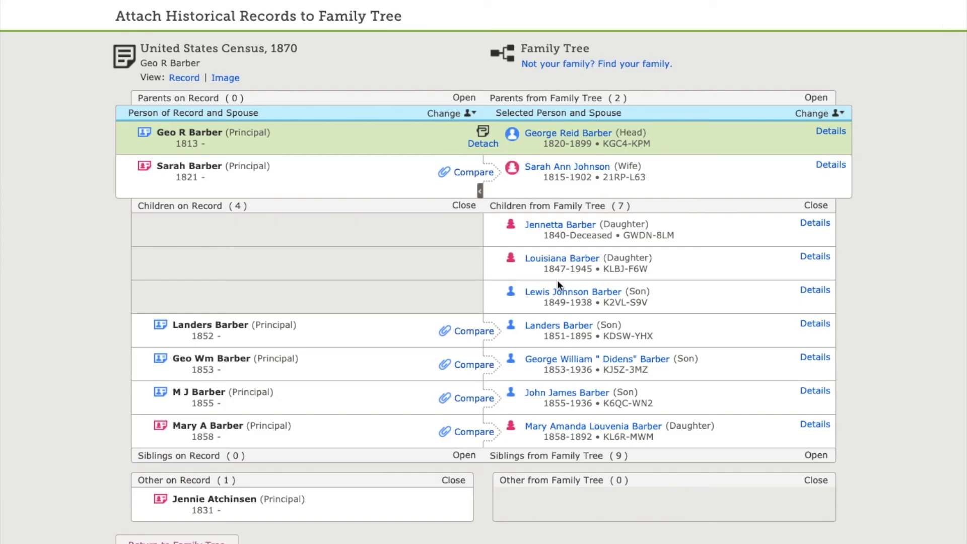
Step: Line up the household's last-listed woman on the 1870 census with the newly added daughter and open their comparison
mouse_move(373, 512)
drag(373, 512, 474, 236)
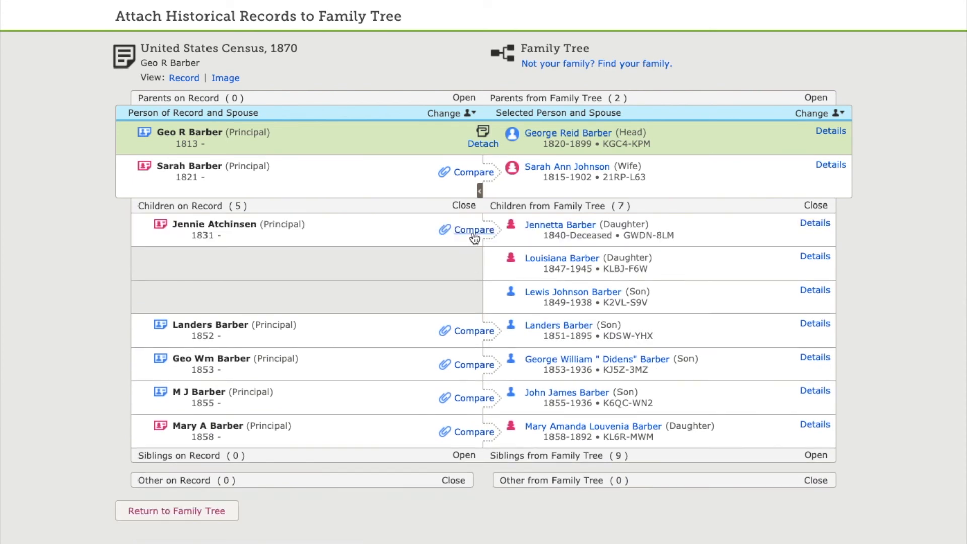
click(474, 231)
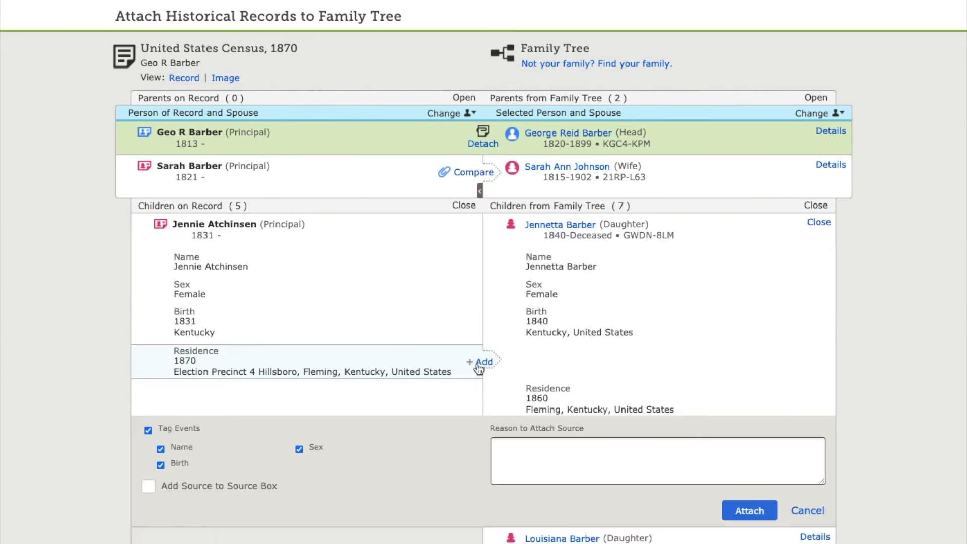
Step: Carry the 1870 residence in Election Precinct 4 Hillsboro, Fleming, Kentucky over from the census record to the daughter
click(480, 360)
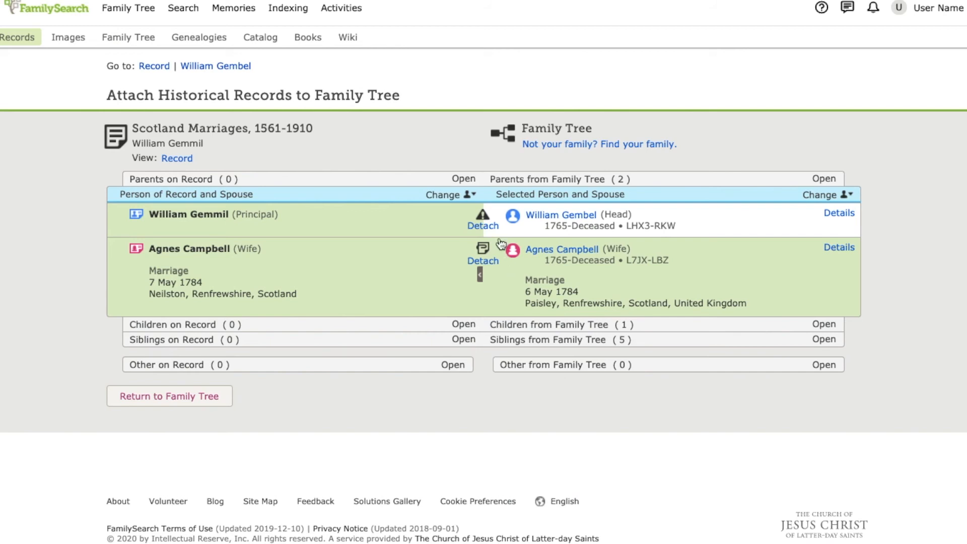
Step: Open the profile of the other man the Scotland marriage record is attached to and examine his details, family members and latest changes
mouse_move(483, 233)
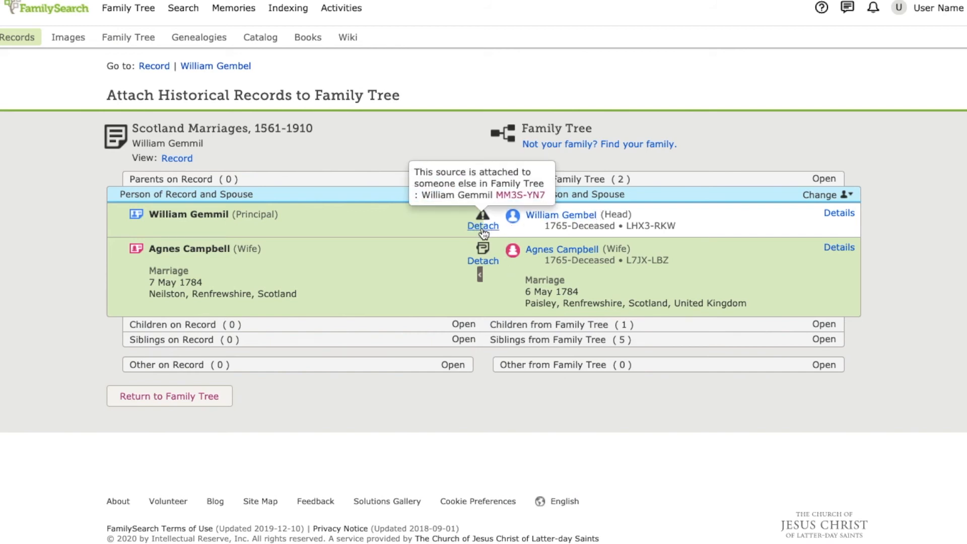
click(514, 195)
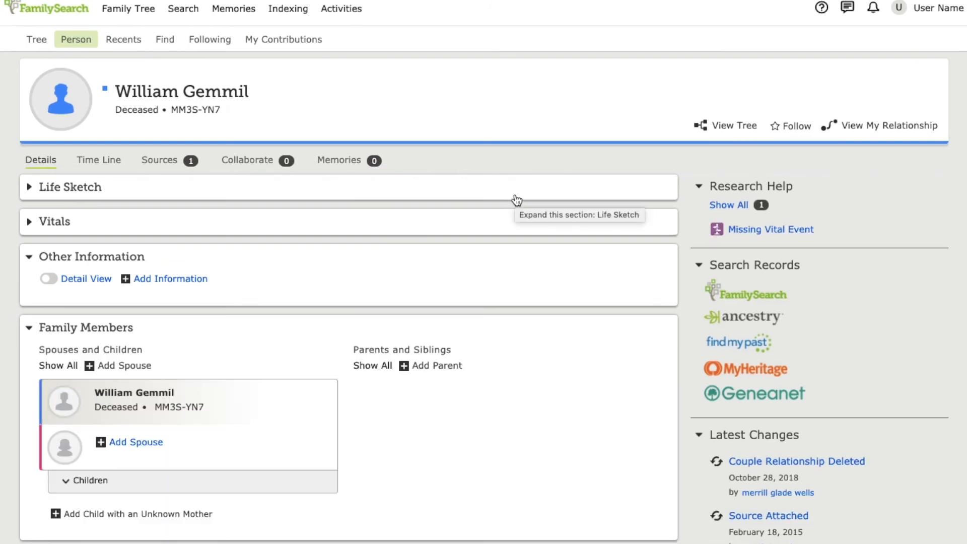
scroll(515, 197, down, 2)
scroll(515, 196, up, 1)
scroll(514, 196, down, 1)
scroll(517, 200, down, 1)
scroll(517, 201, up, 2)
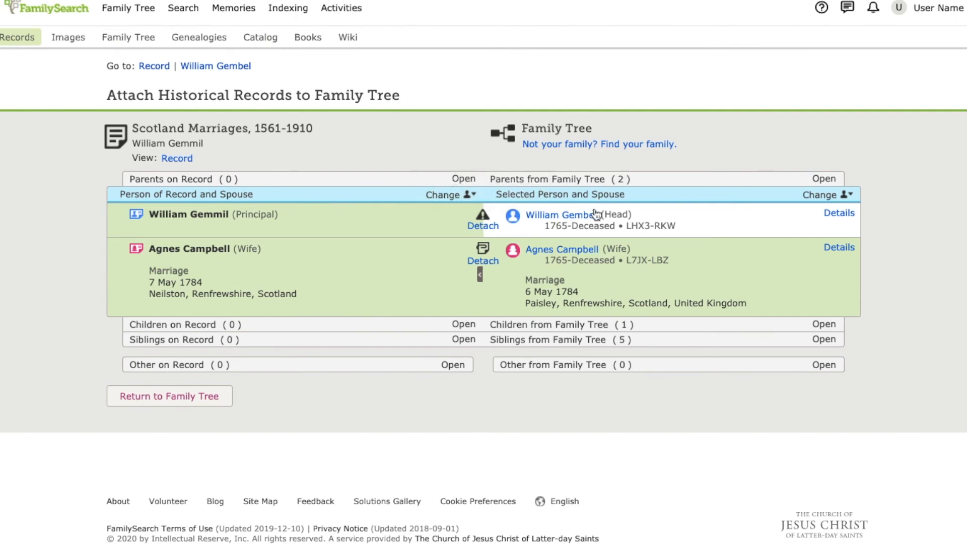
mouse_move(483, 224)
click(514, 195)
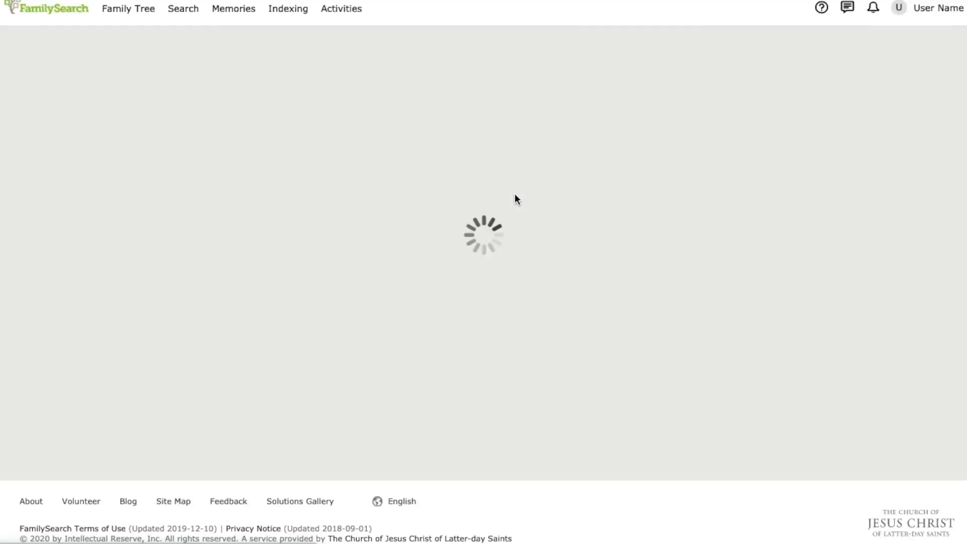
scroll(516, 200, down, 2)
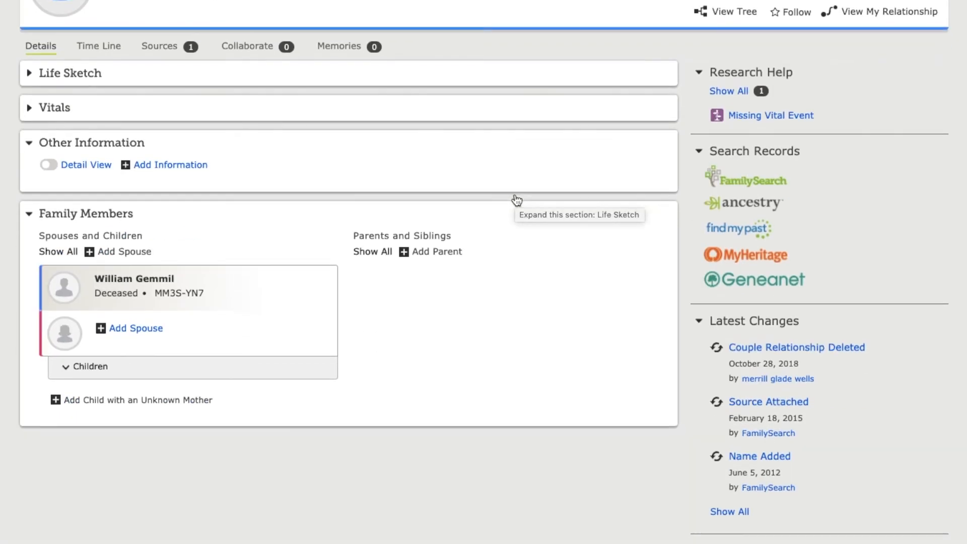
scroll(517, 200, up, 1)
scroll(517, 200, down, 1)
scroll(515, 201, up, 2)
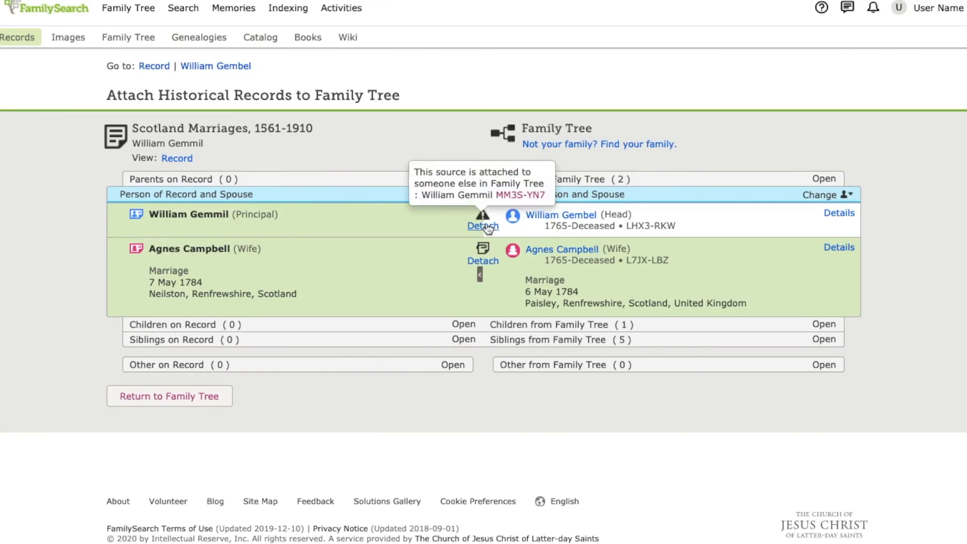
Step: Detach the marriage record from the other man's profile, giving his first name and person ID followed by "has no other information" as the reason
click(484, 227)
drag(428, 104, 377, 104)
key(ctrl+c)
click(429, 251)
key(ctrl+v)
key(Home)
text(William)
key(BackSpace)
key(BackSpace)
key(BackSpace)
key(BackSpace)
key(BackSpace)
key(BackSpace)
text(illiam)
key(End)
text(has no other information)
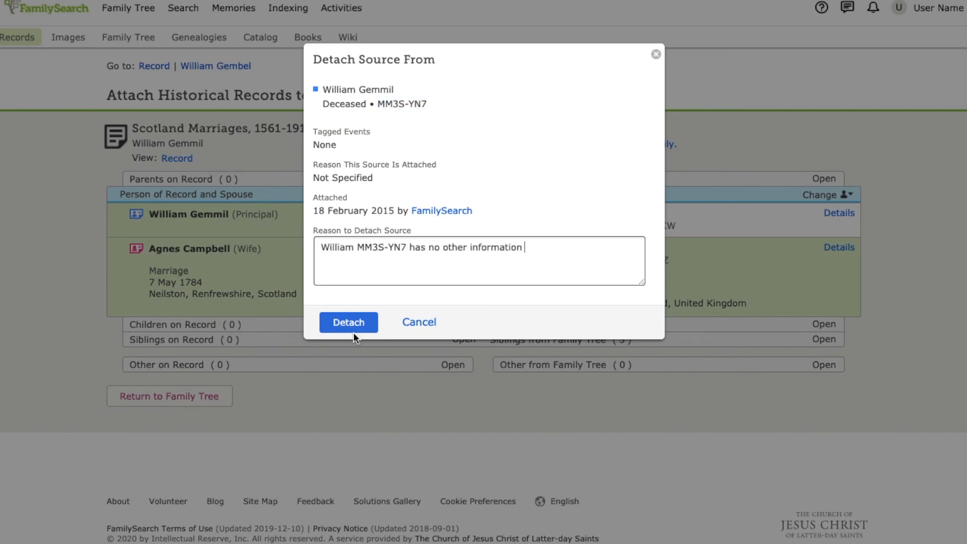
click(353, 328)
Step: Compare the groom on the marriage record with the selected husband in the tree and attach the record to him, tagging name and sex
click(473, 223)
scroll(591, 368, down, 1)
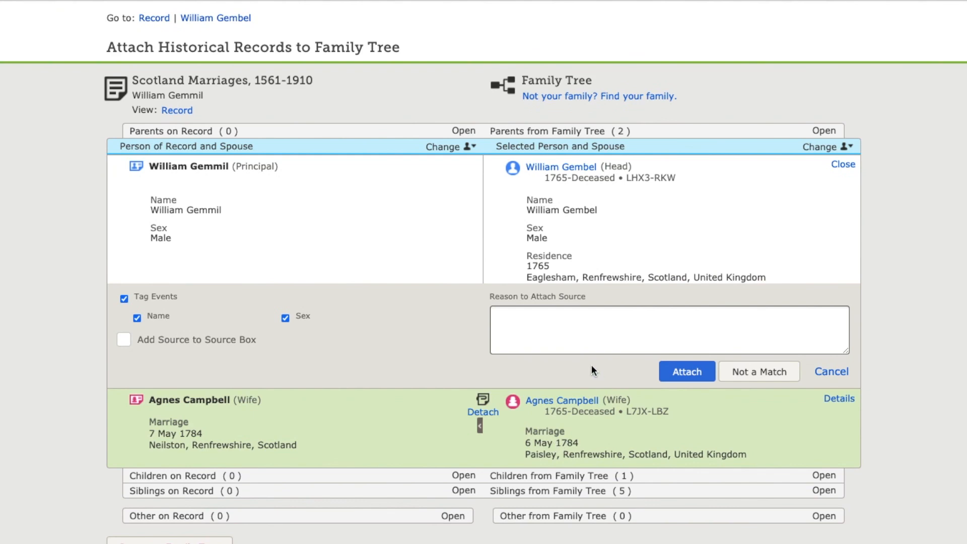
click(674, 372)
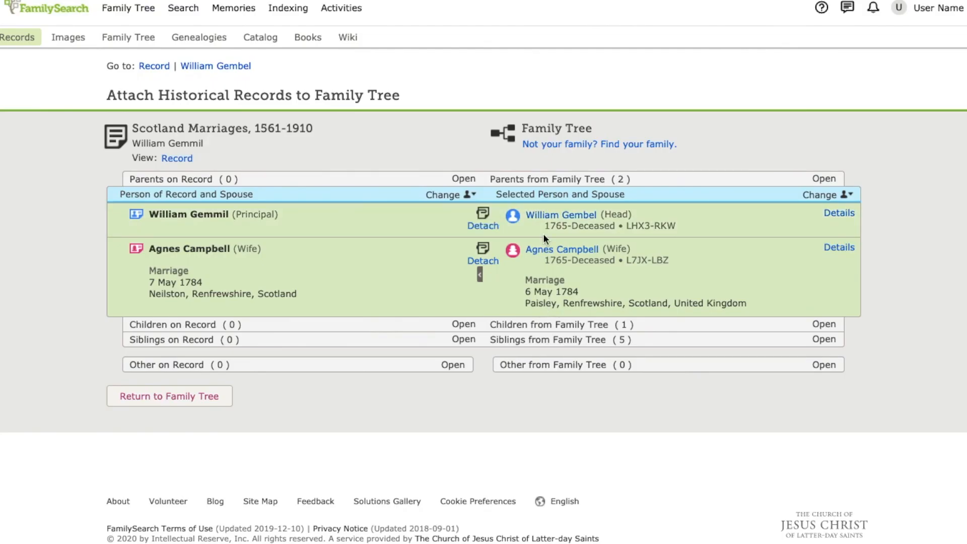